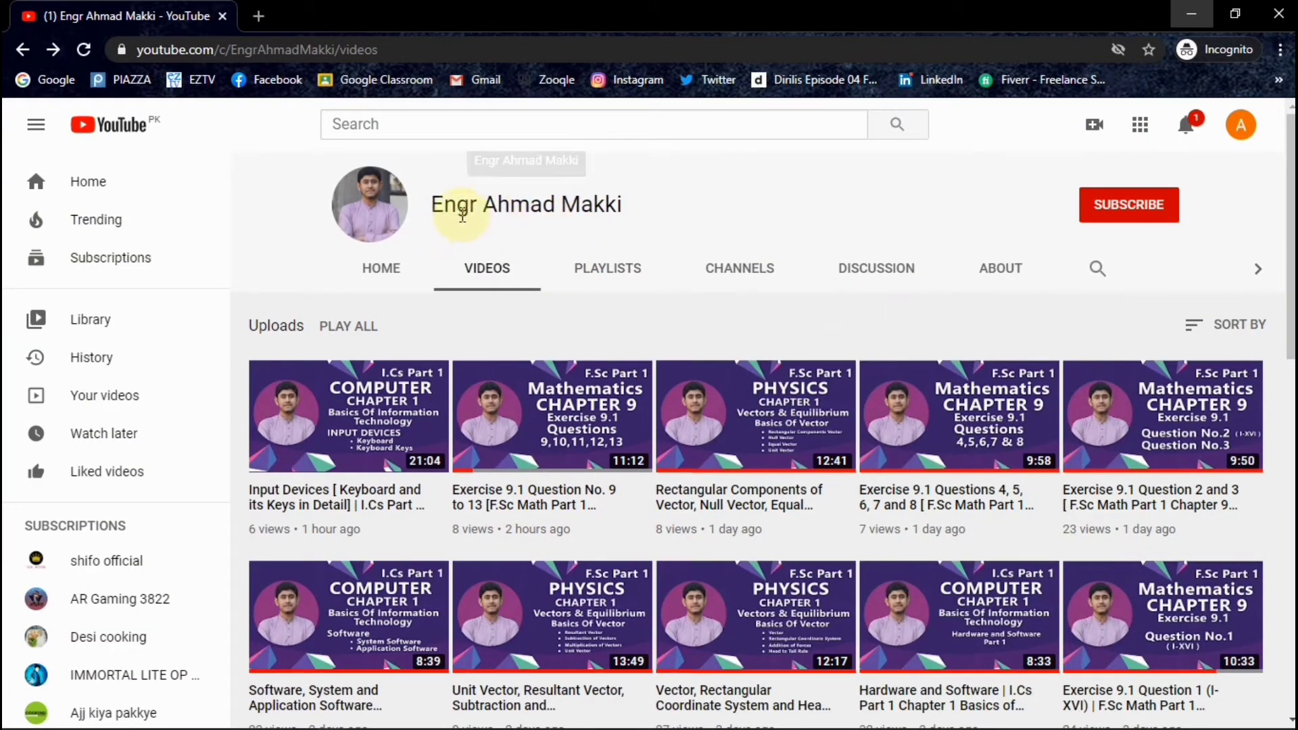
Subscribe to the channel and bring up its bell notification options.
{"action": "left_click", "coordinate": [1116, 209]}
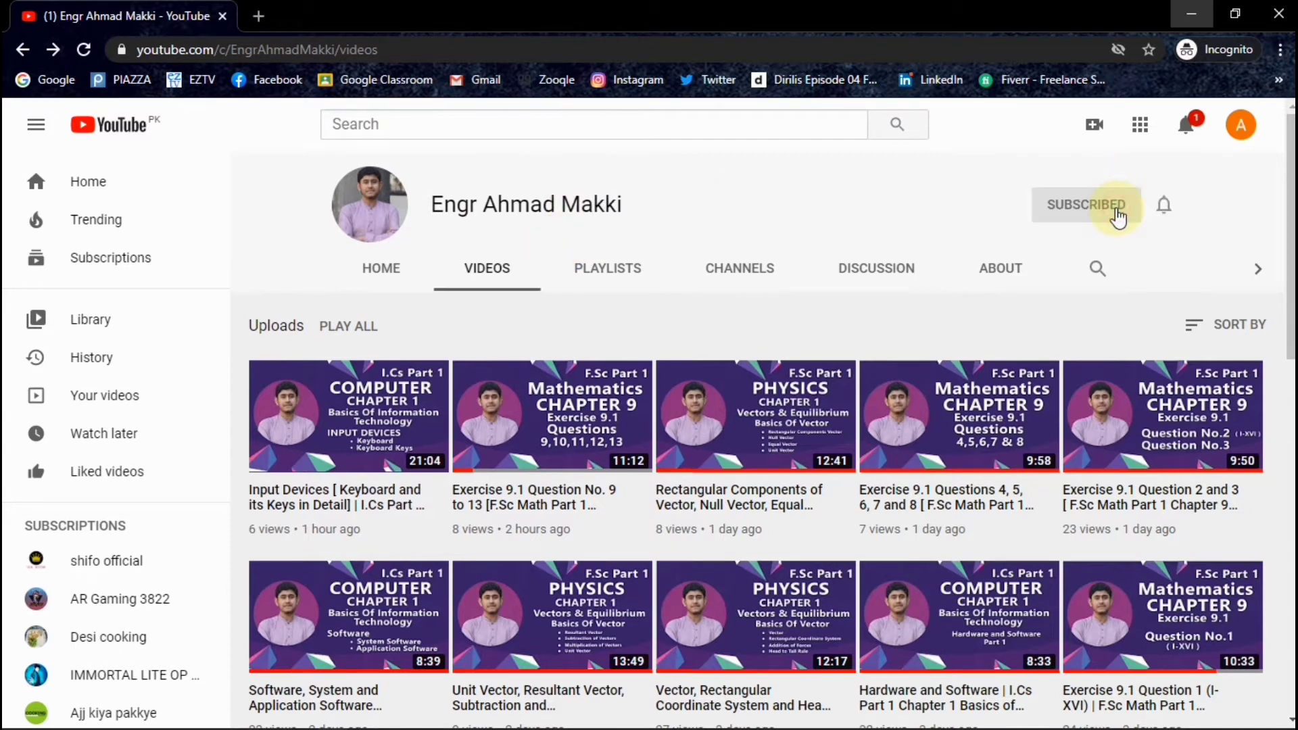
{"action": "left_click", "coordinate": [1164, 207]}
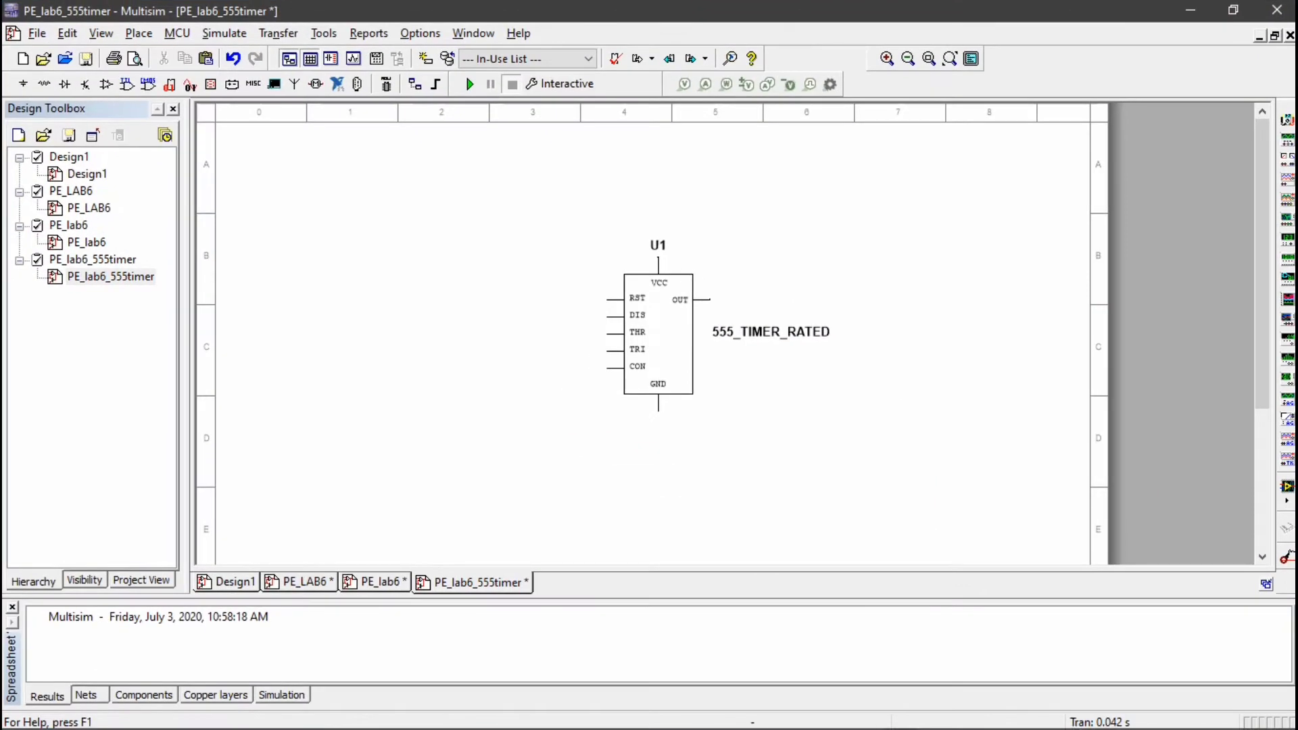
Delete the old 555 timer and place a new 555_TIMER_RATED as U1 at the sheet centre.
{"action": "key", "text": "ctrl+a"}
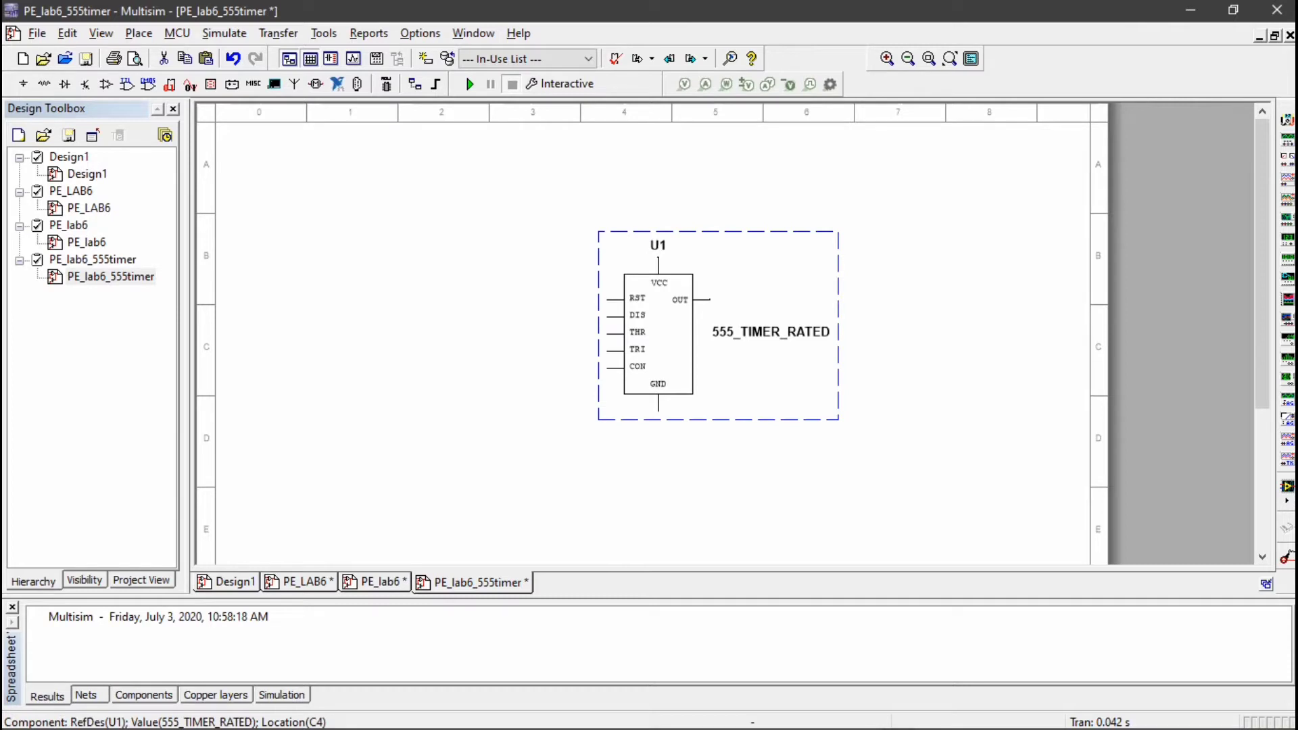
{"action": "key", "text": "Delete"}
{"action": "left_click", "coordinate": [139, 33]}
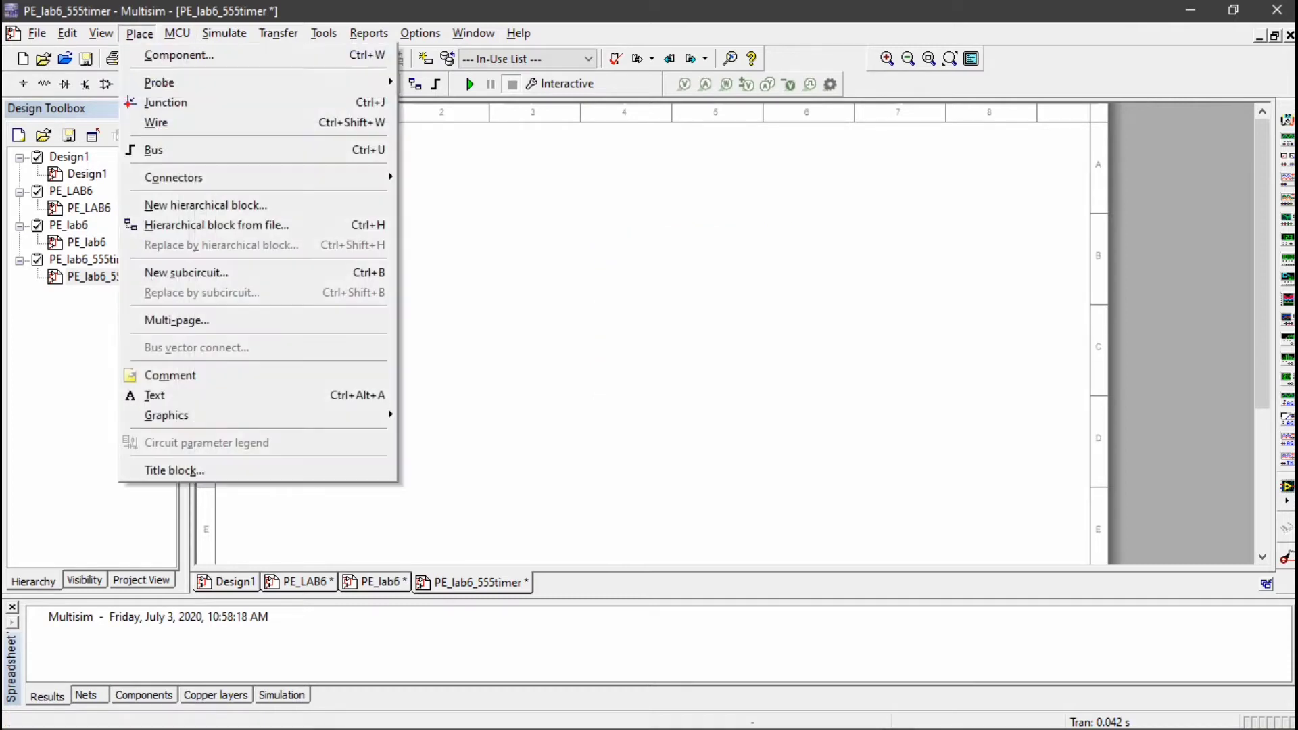
{"action": "key", "text": "Return"}
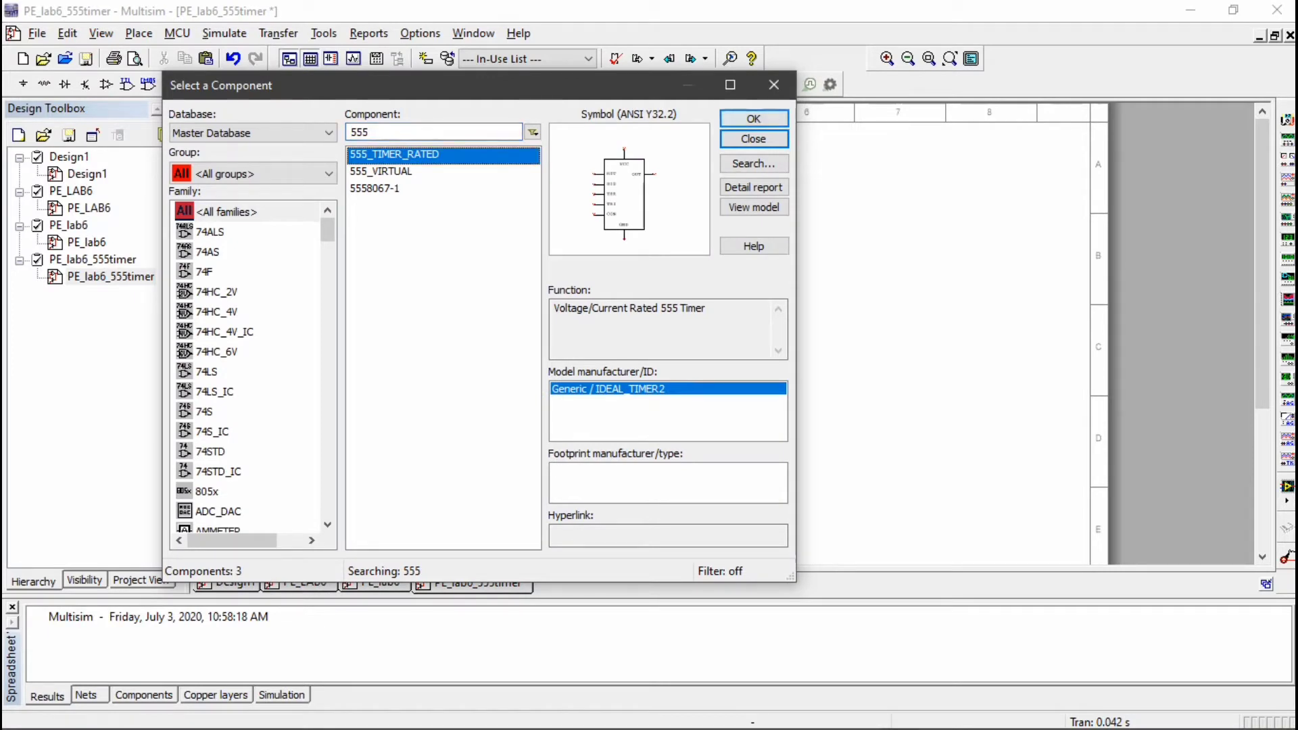
{"action": "left_click", "coordinate": [754, 119]}
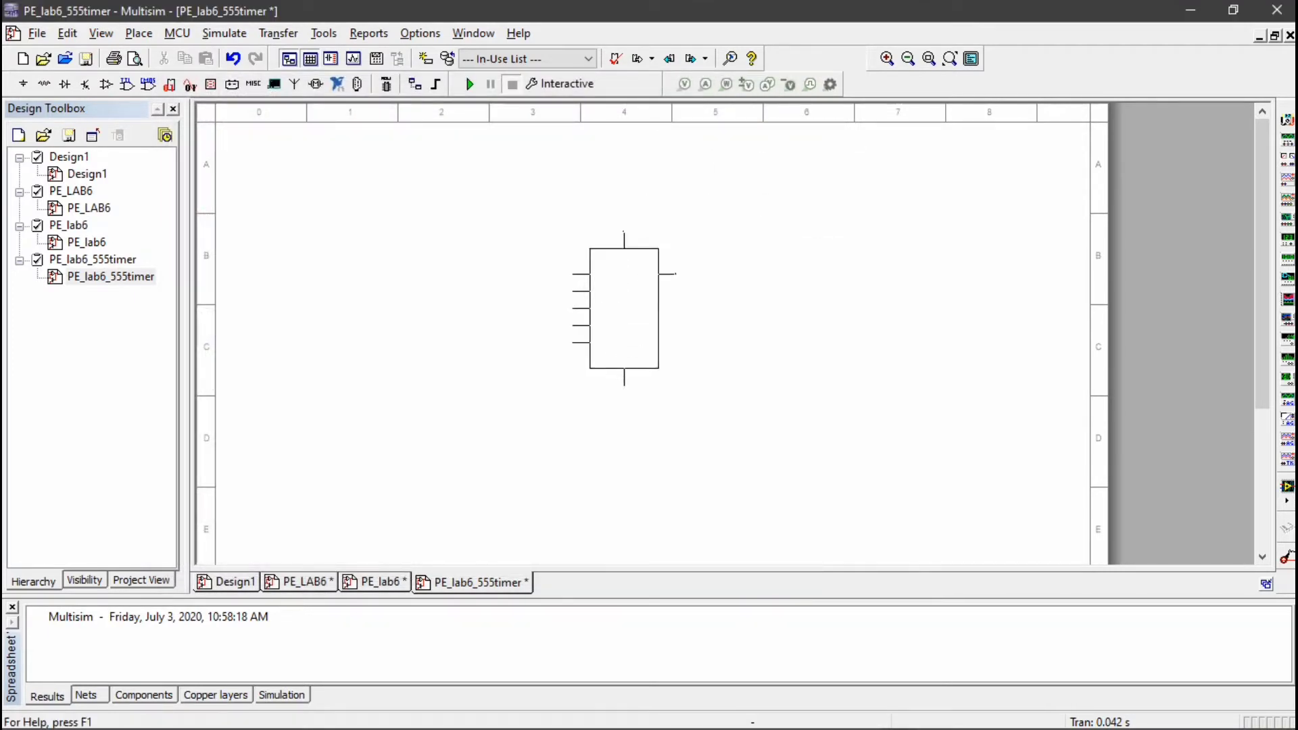
{"action": "left_click", "coordinate": [625, 330]}
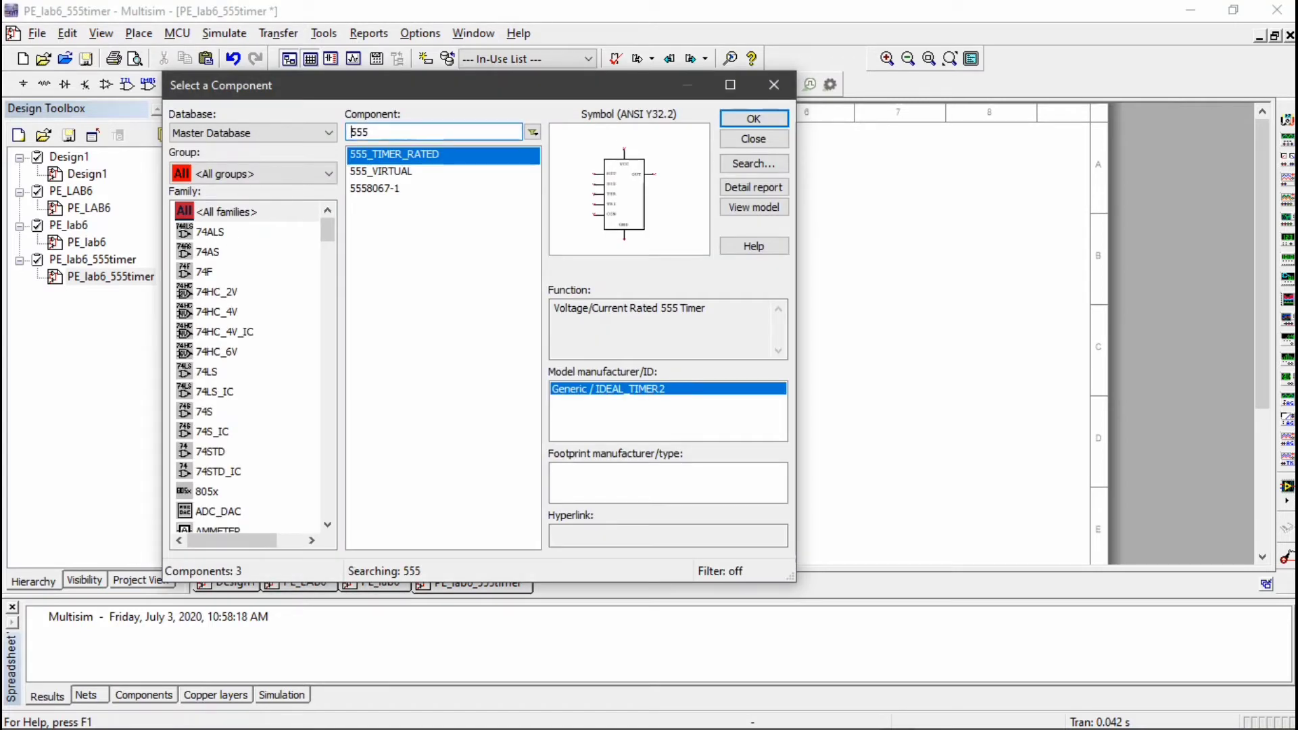
Search 'poten' and place two 1kΩ POTENTIOMETER_RATED parts, R1 above R2, left of U1.
{"action": "key", "text": "ctrl+a"}
{"action": "type", "text": "pten"}
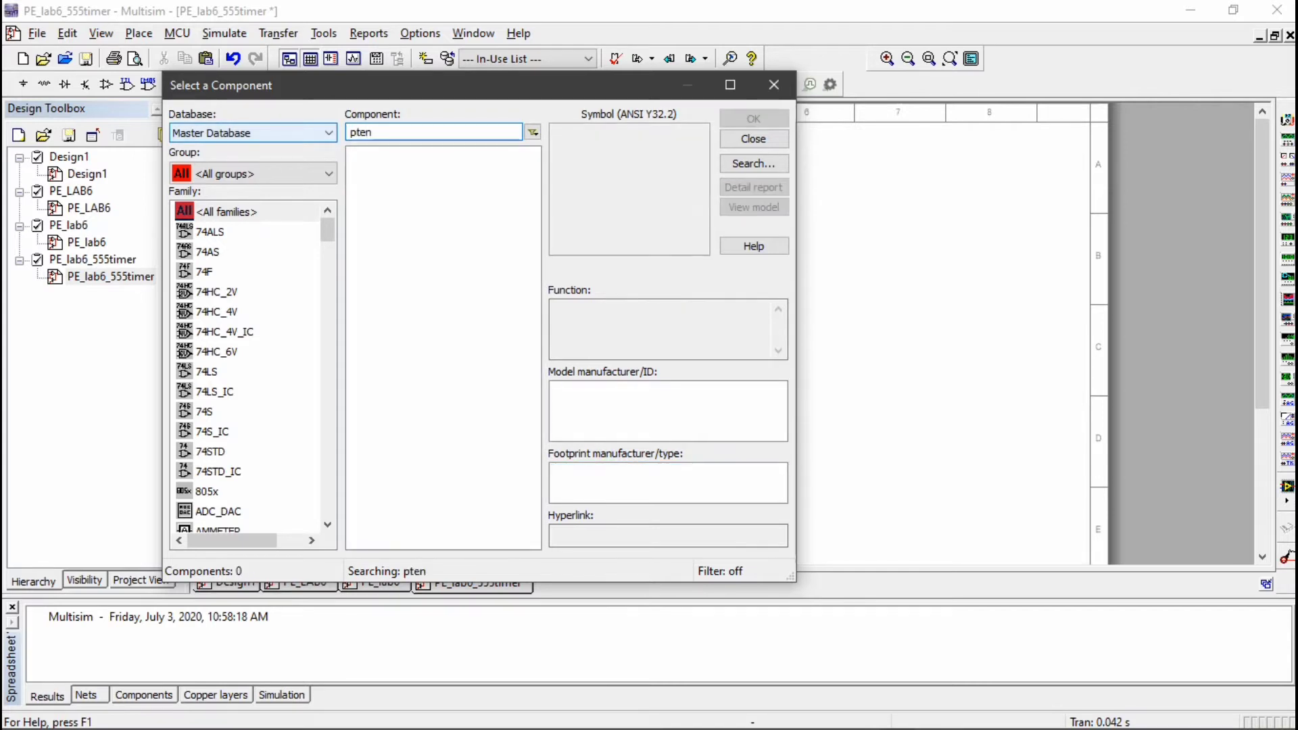
{"action": "key", "text": "BackSpace"}
{"action": "key", "text": "BackSpace"}
{"action": "type", "text": "ot"}
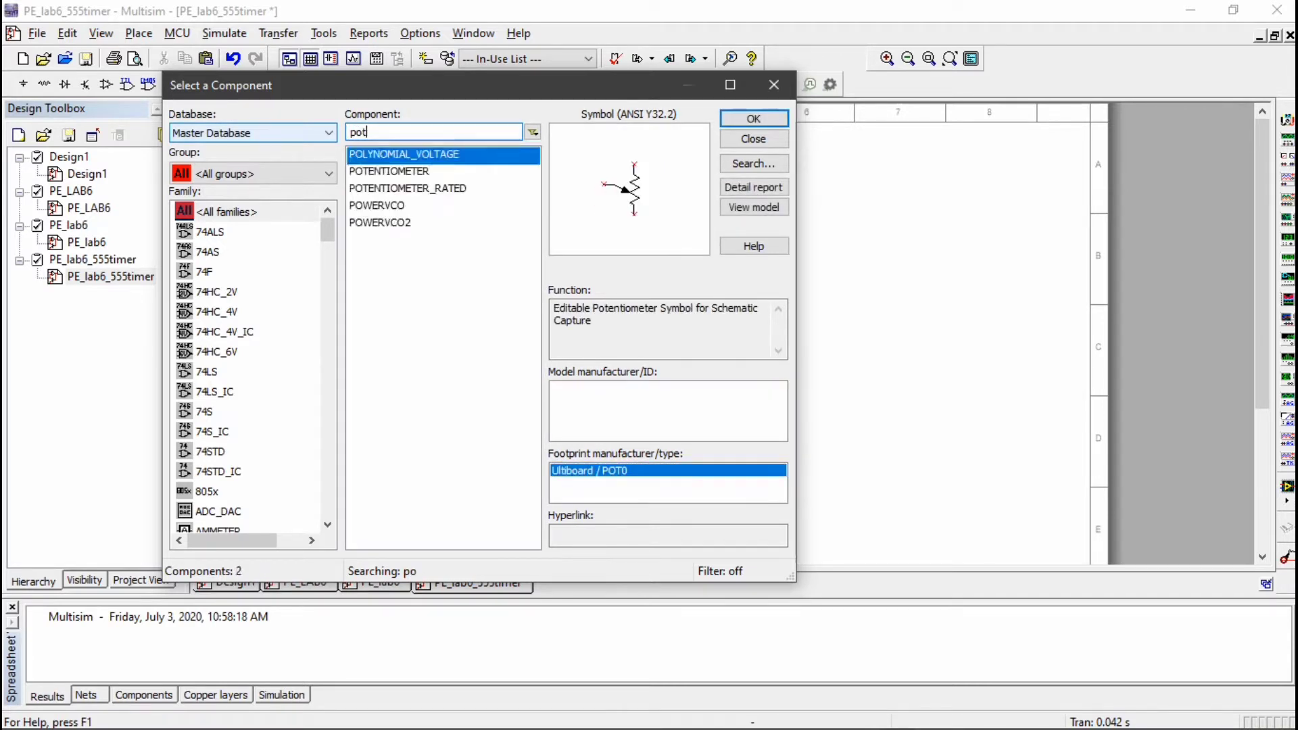
{"action": "type", "text": "en"}
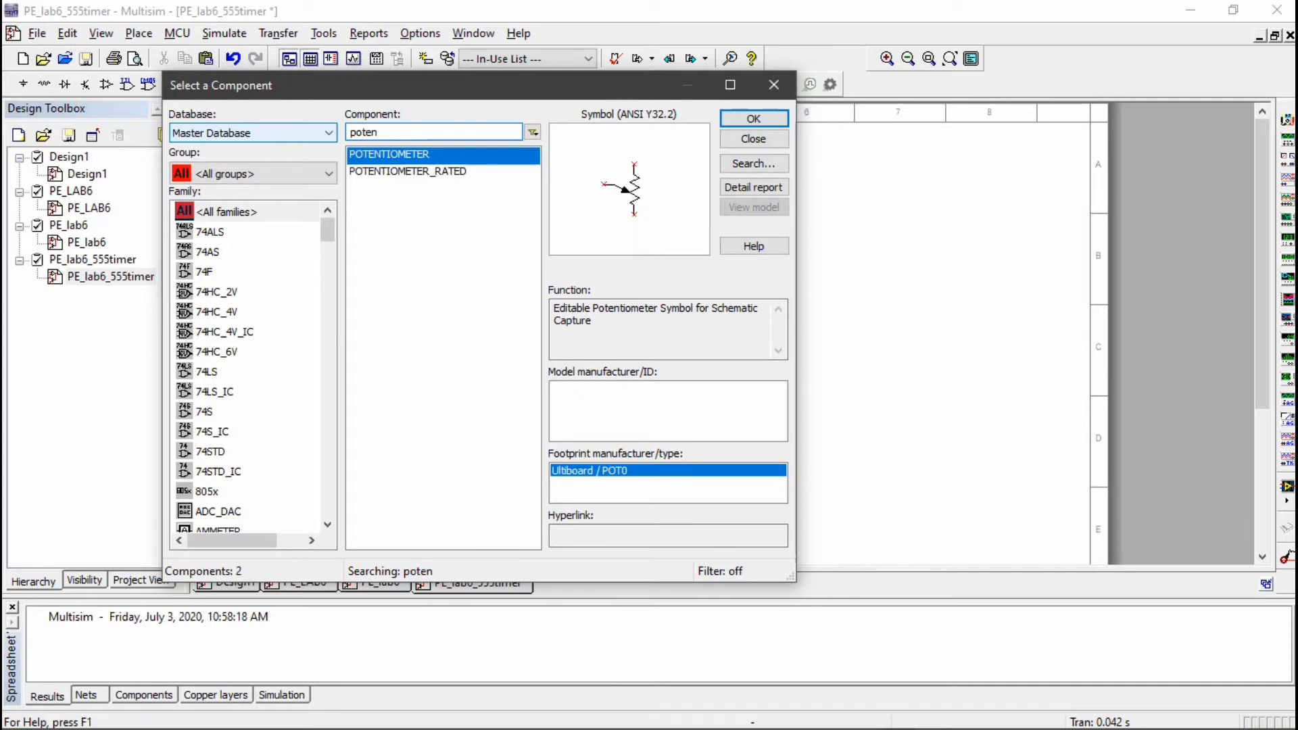
{"action": "key", "text": "Down"}
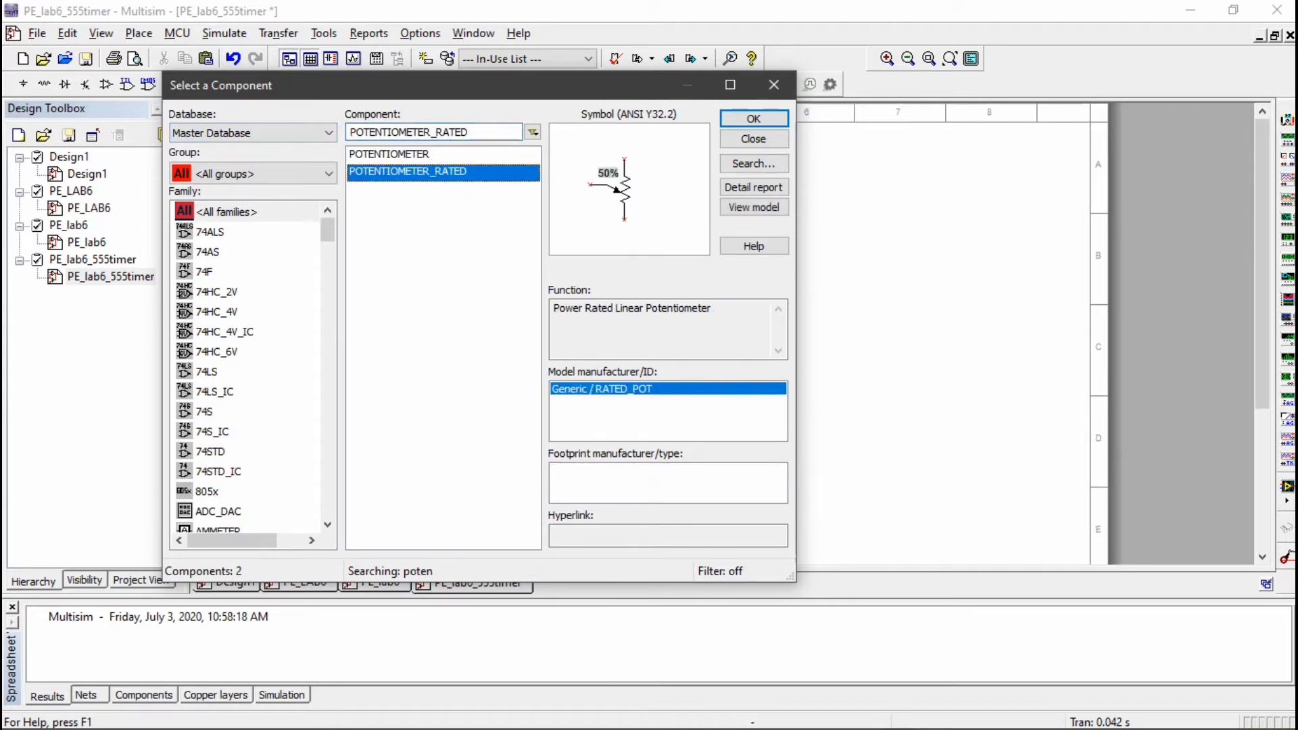
{"action": "left_click", "coordinate": [753, 119]}
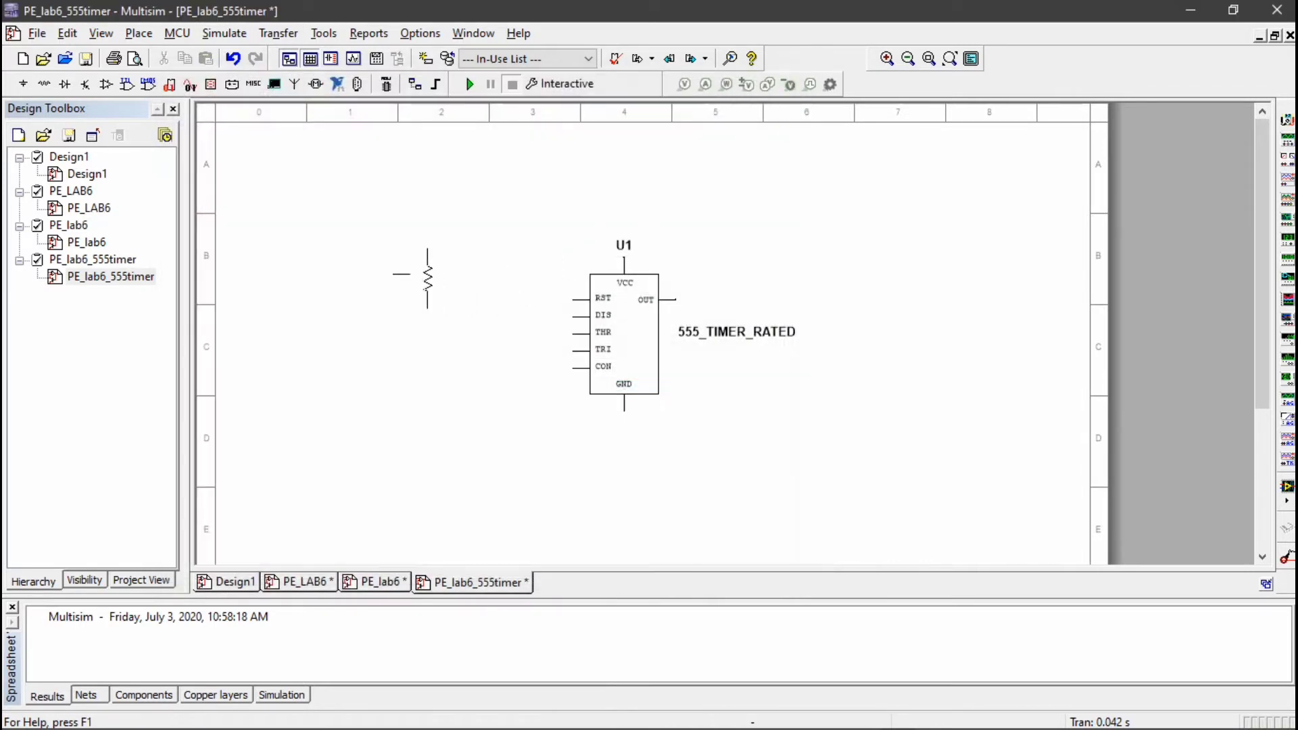
{"action": "left_click", "coordinate": [447, 279]}
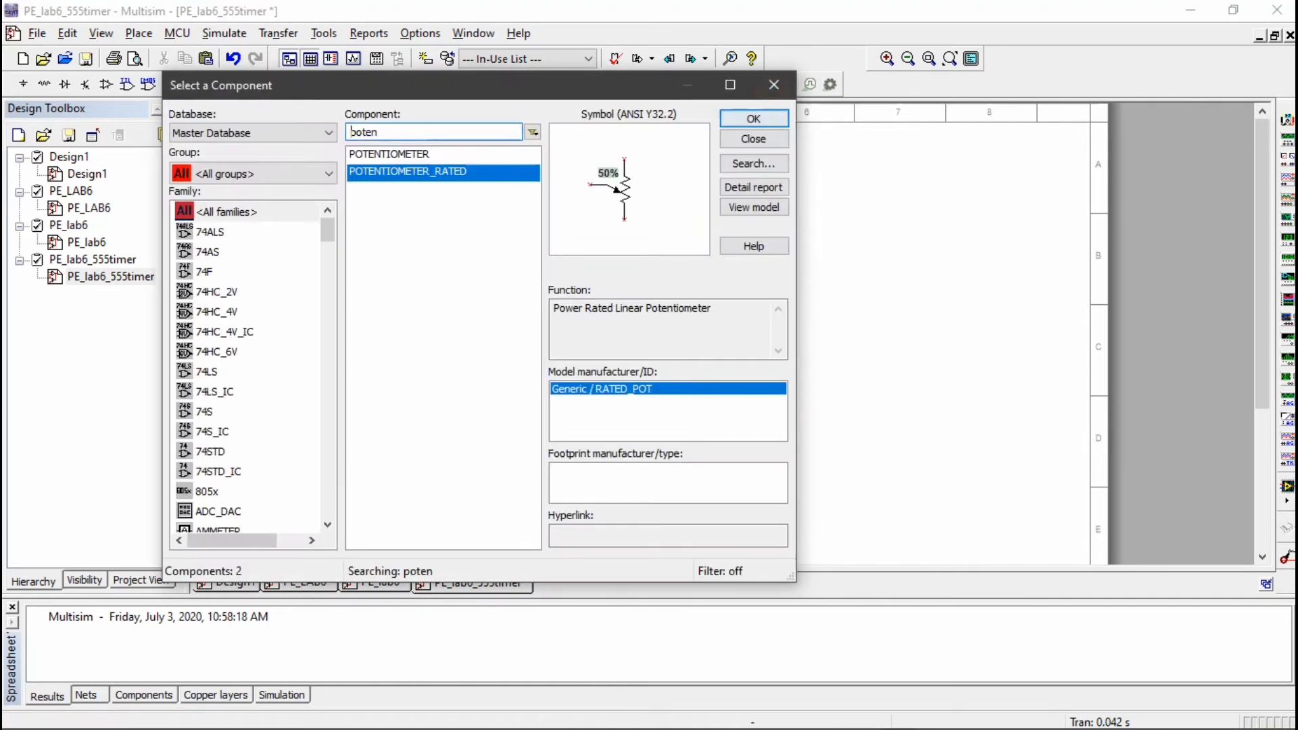
{"action": "key", "text": "Return"}
{"action": "left_click", "coordinate": [424, 377]}
Search 'res' and place a 1kΩ RESISTOR_RATED as R3 right of U1.
{"action": "key", "text": "ctrl+a"}
{"action": "type", "text": "res"}
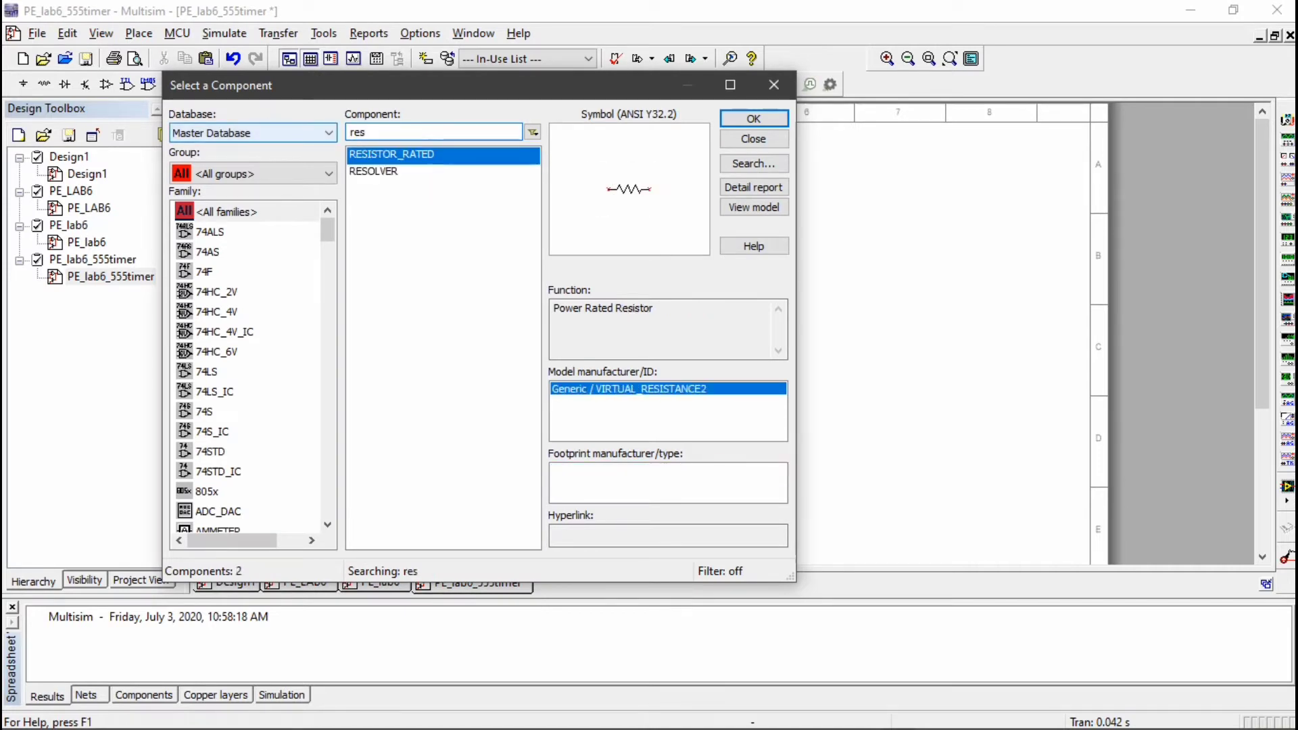
{"action": "key", "text": "Return"}
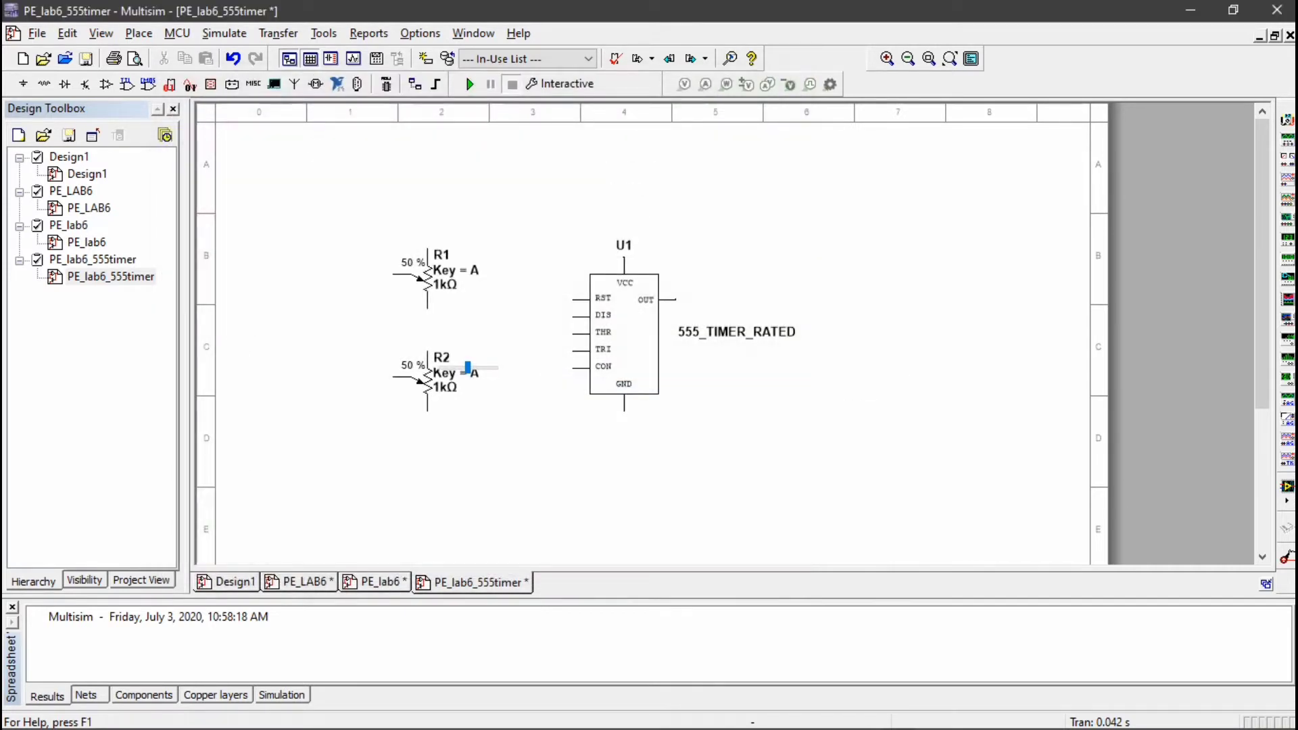
{"action": "left_click", "coordinate": [850, 393]}
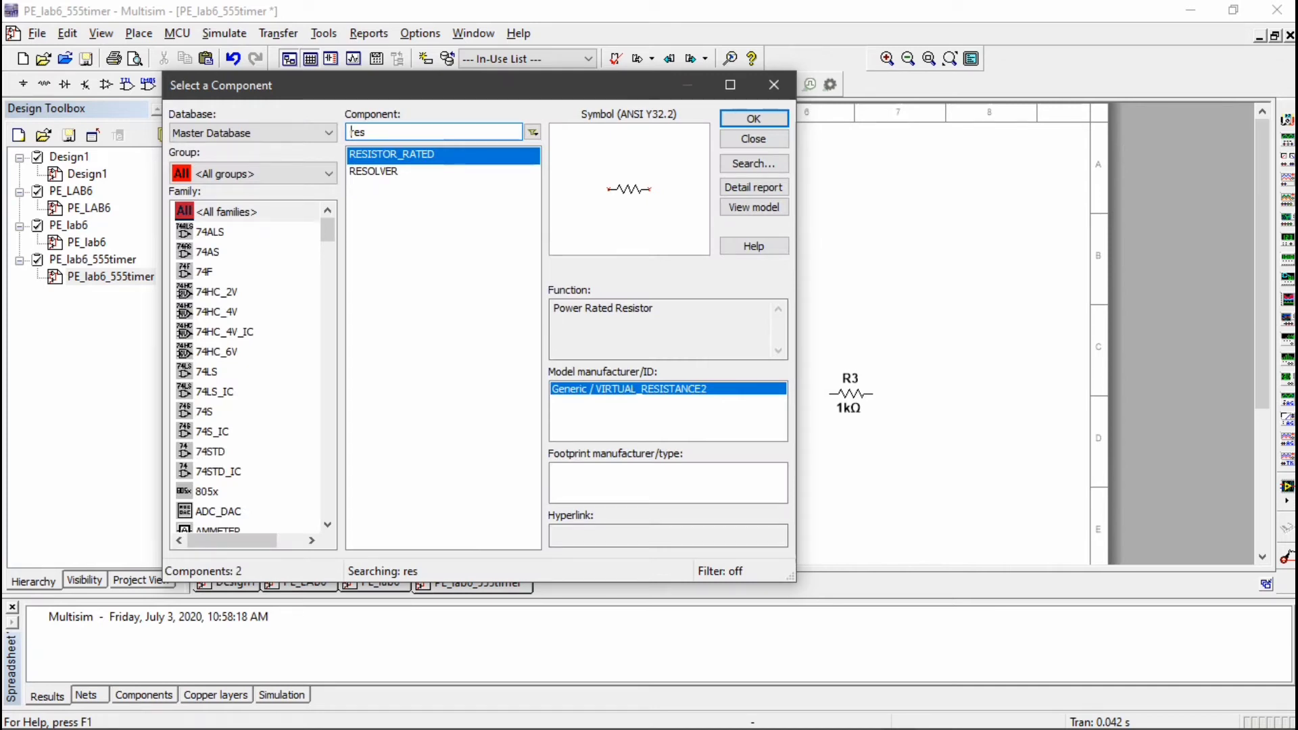
{"action": "type", "text": "cap"}
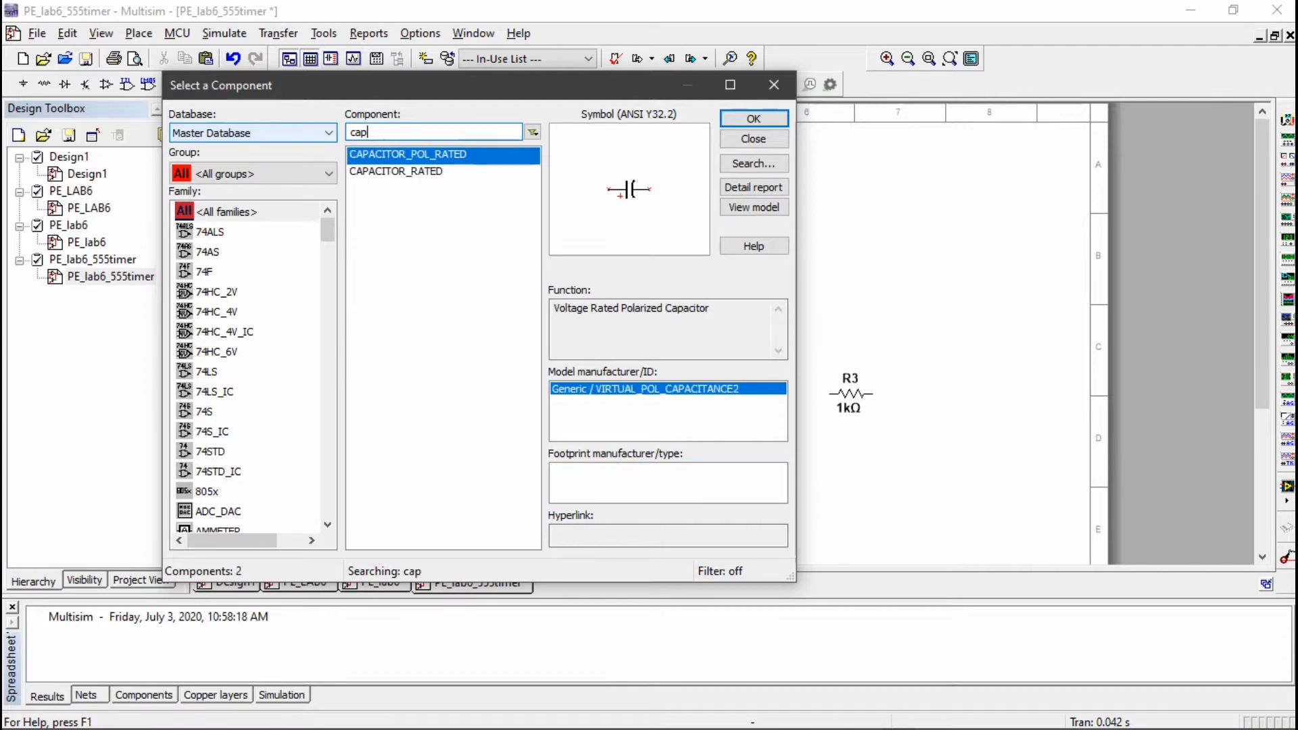
Place two 1uF CAPACITOR_RATED parts: C1 below R2 and C2 above U1.
{"action": "key", "text": "Down"}
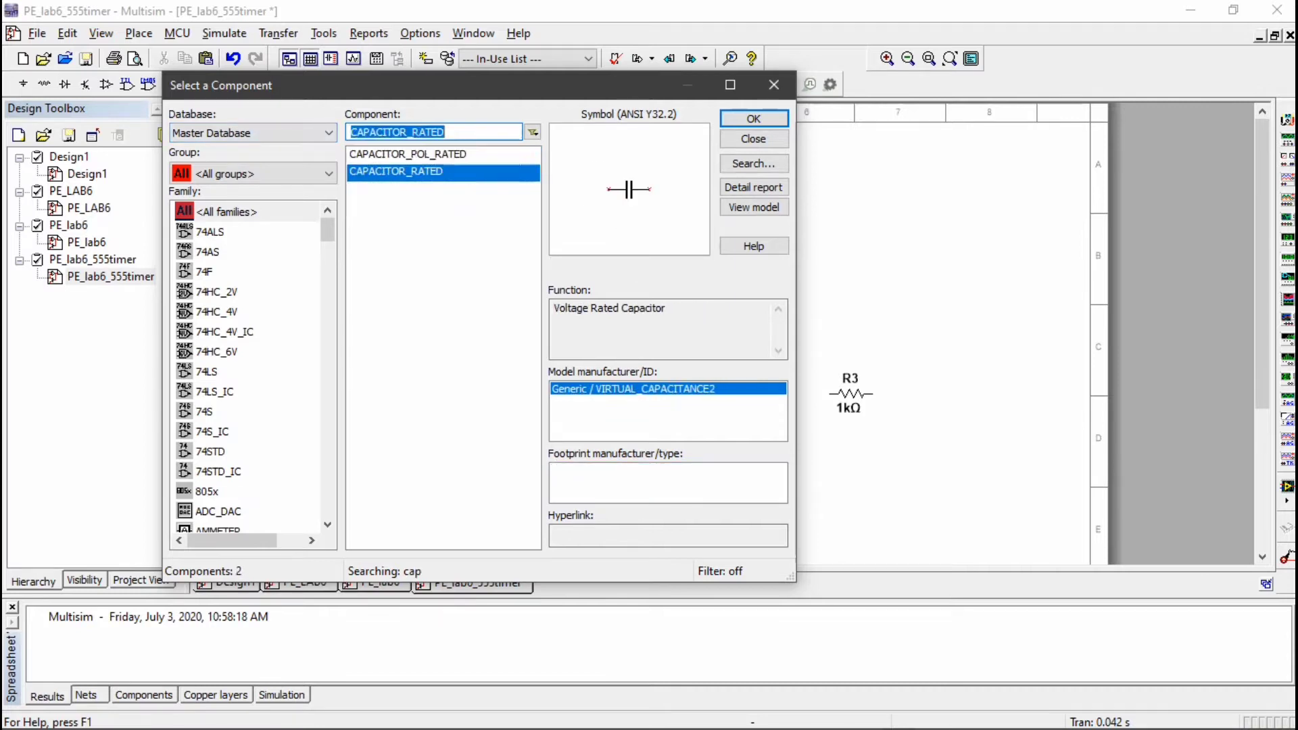
{"action": "left_click", "coordinate": [770, 121]}
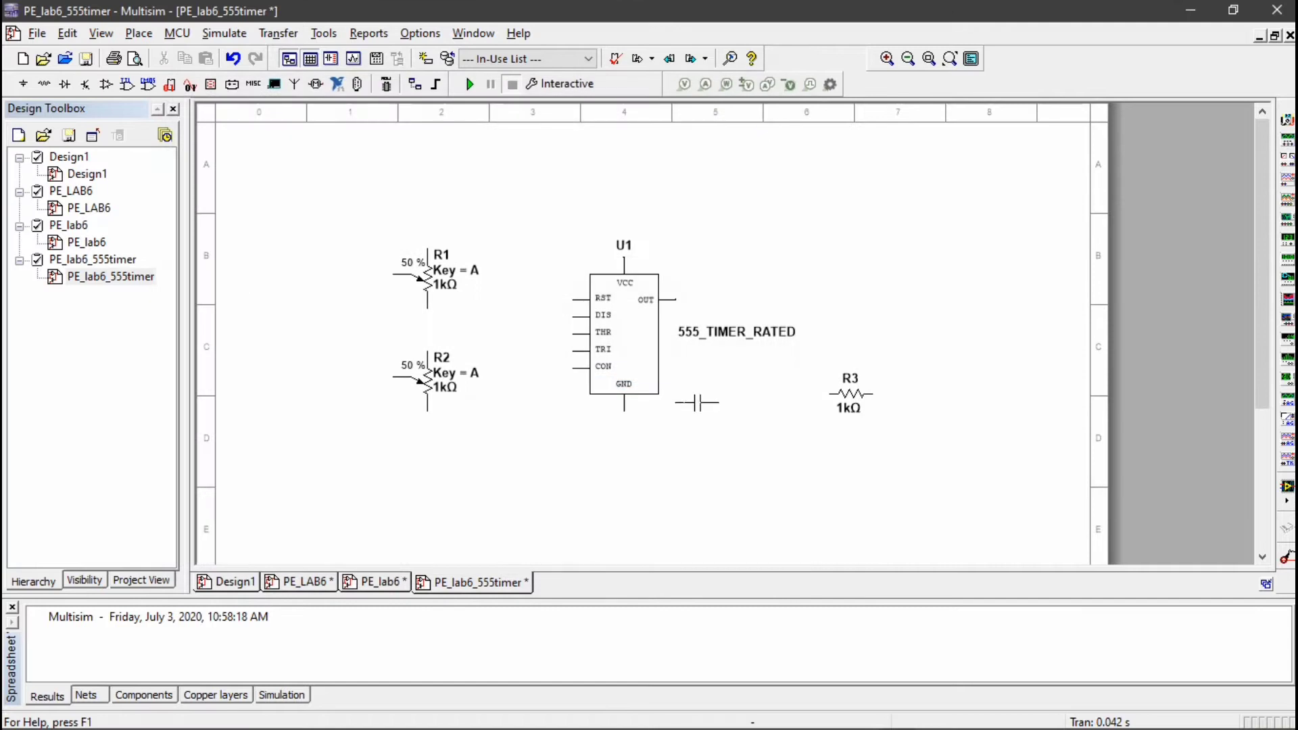
{"action": "left_click", "coordinate": [492, 472]}
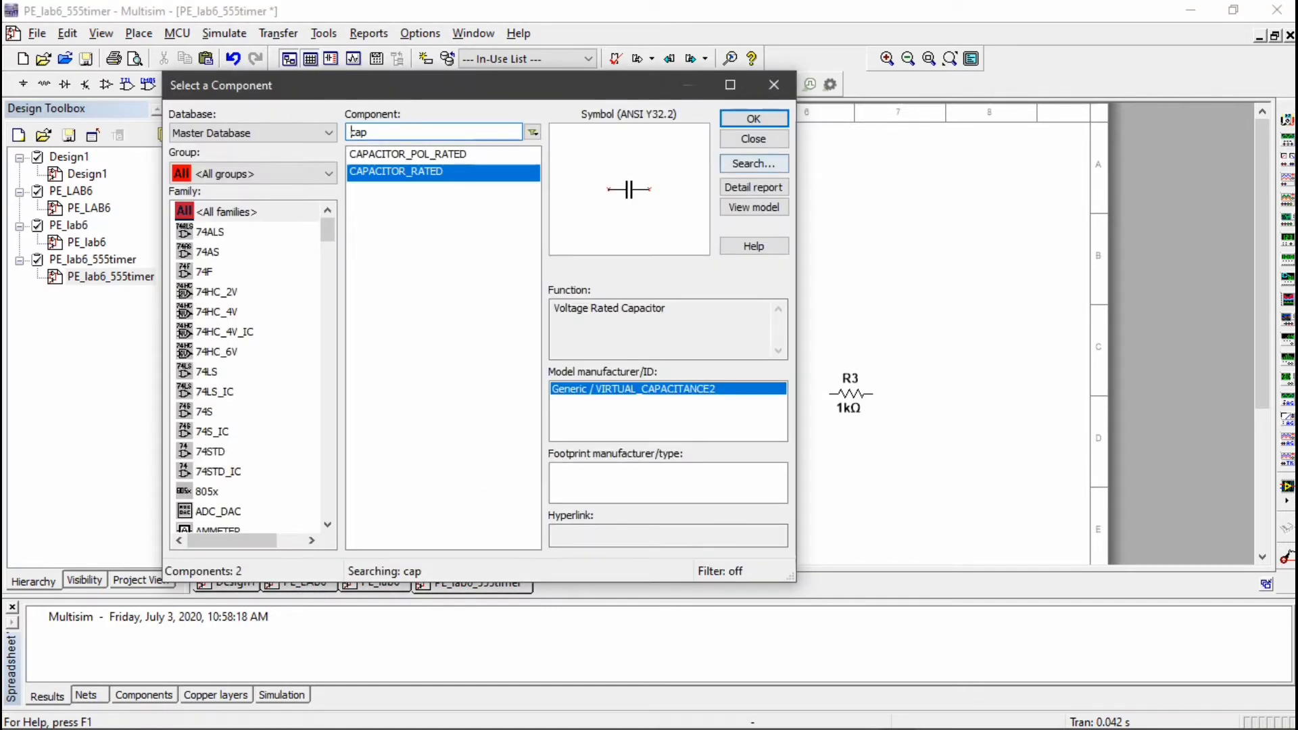
{"action": "left_click", "coordinate": [752, 119]}
{"action": "left_click", "coordinate": [550, 213]}
Place a 12V DC power source, V1, above the timer and close the component picker.
{"action": "key", "text": "BackSpace"}
{"action": "key", "text": "BackSpace"}
{"action": "key", "text": "BackSpace"}
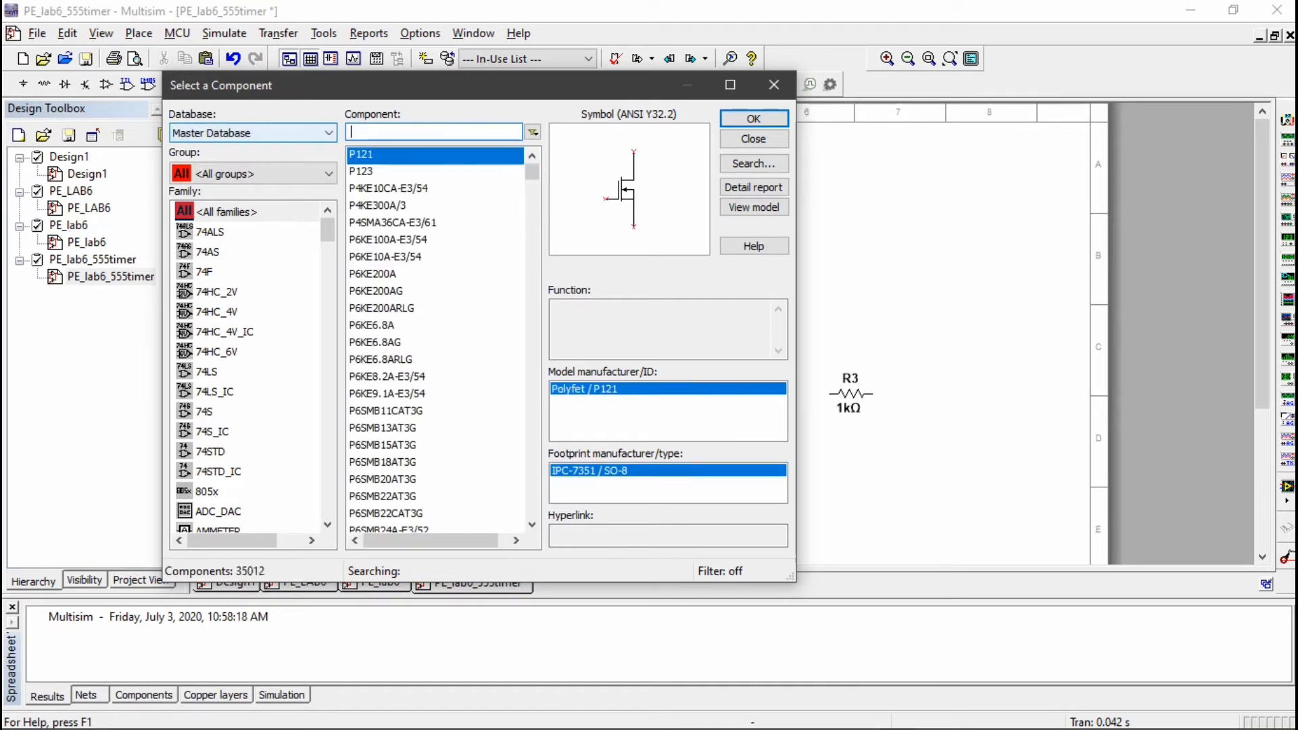
{"action": "type", "text": "dc"}
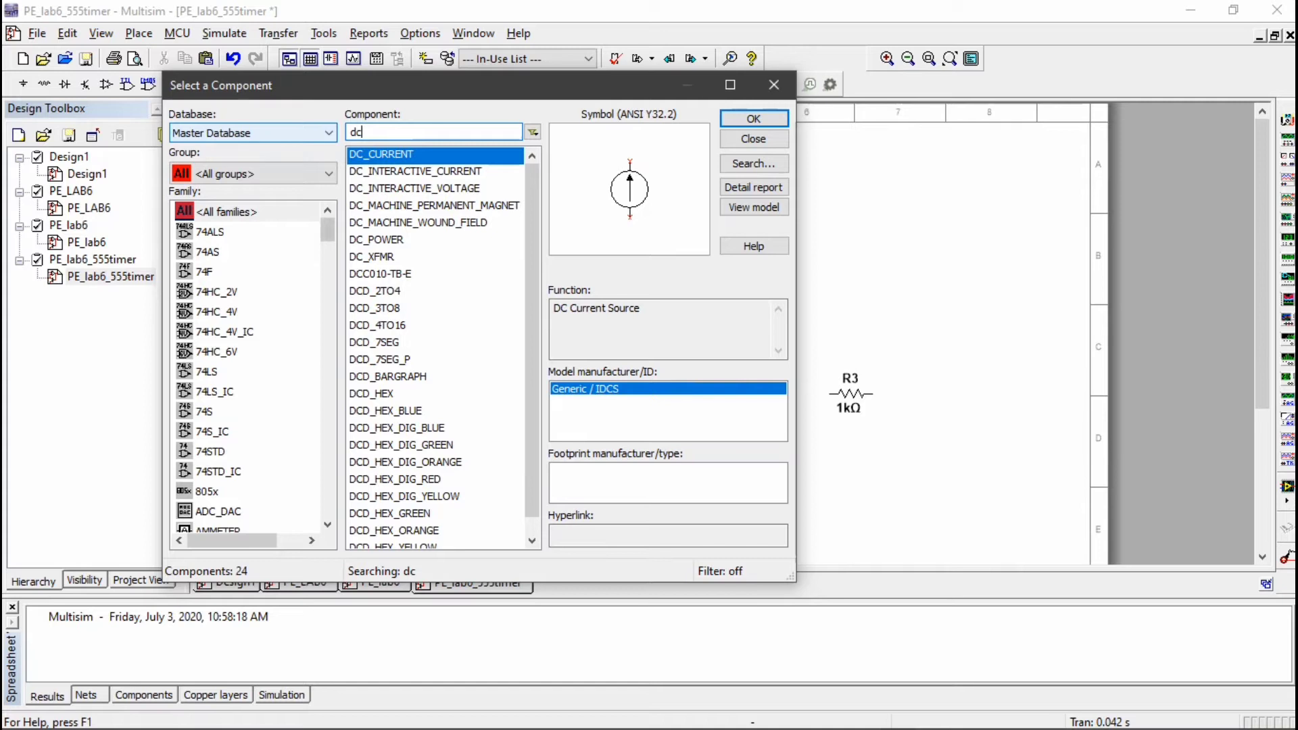
{"action": "key", "text": "Down"}
{"action": "key", "text": "Down"}
{"action": "key", "text": "Down"}
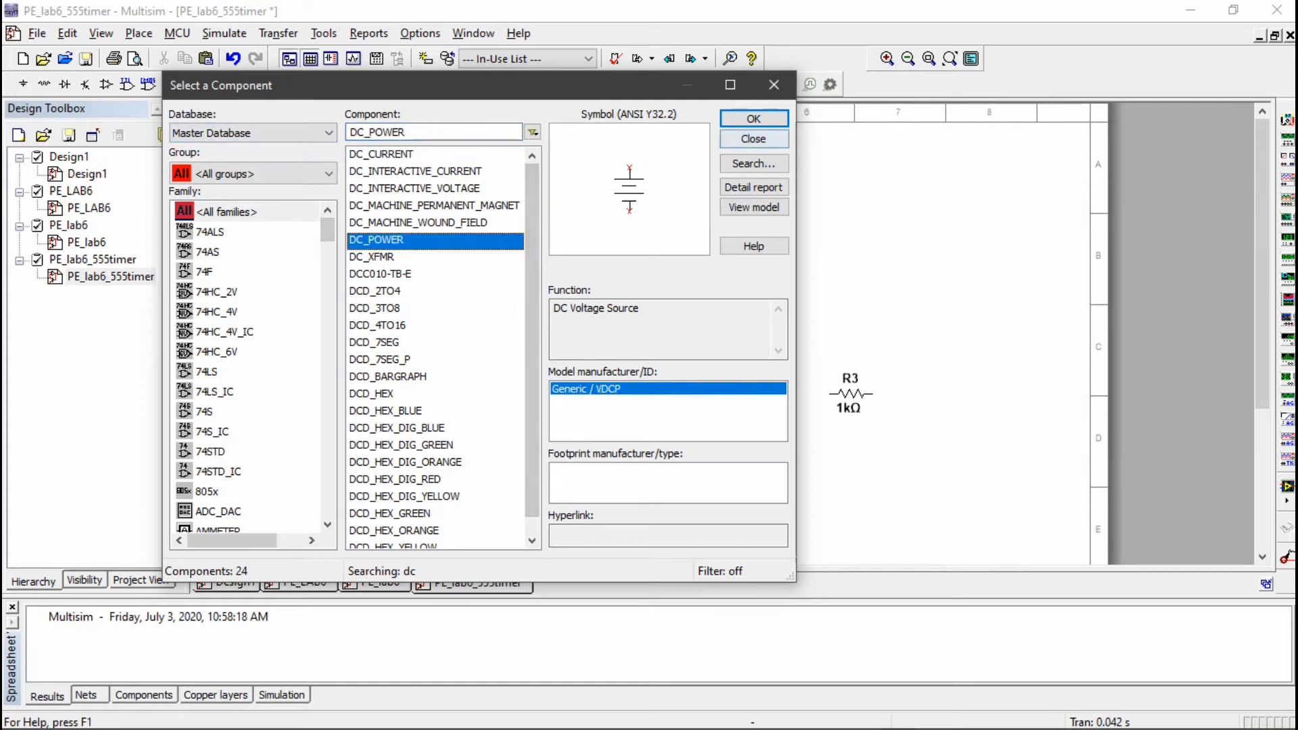
{"action": "key", "text": "Return"}
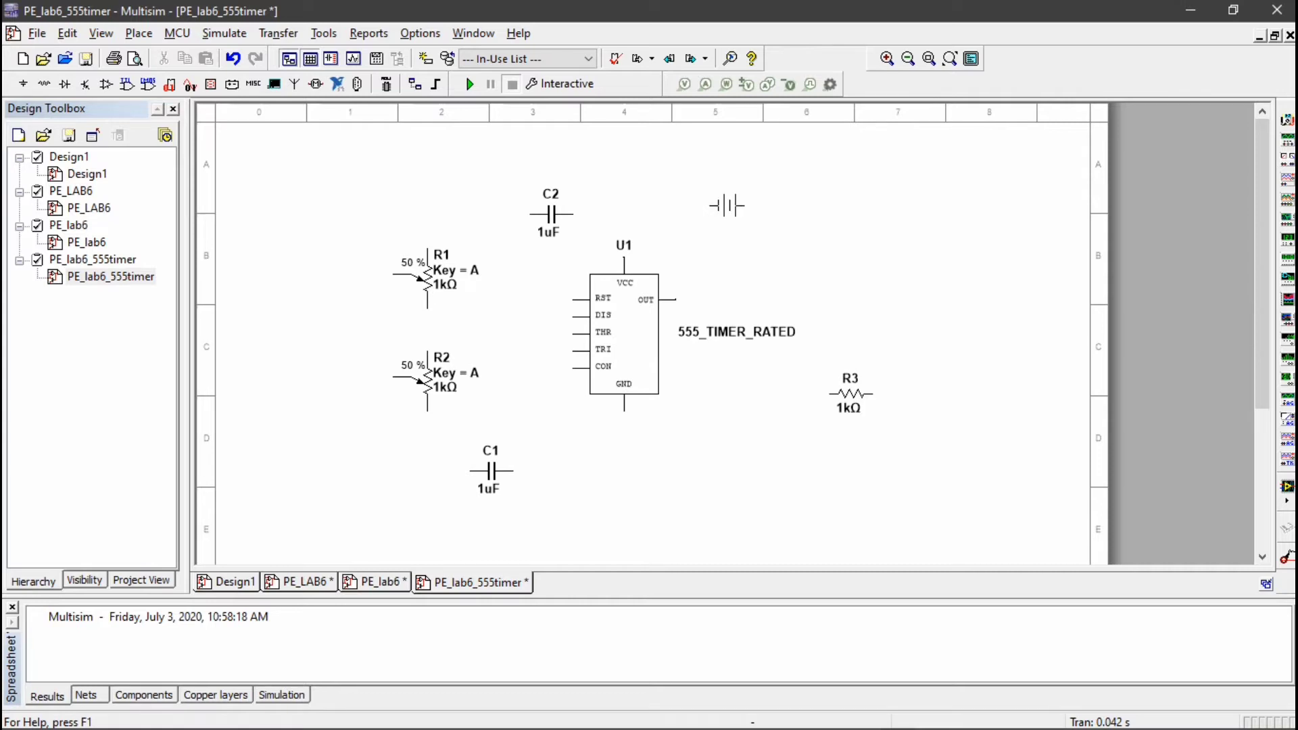
{"action": "left_click", "coordinate": [727, 207]}
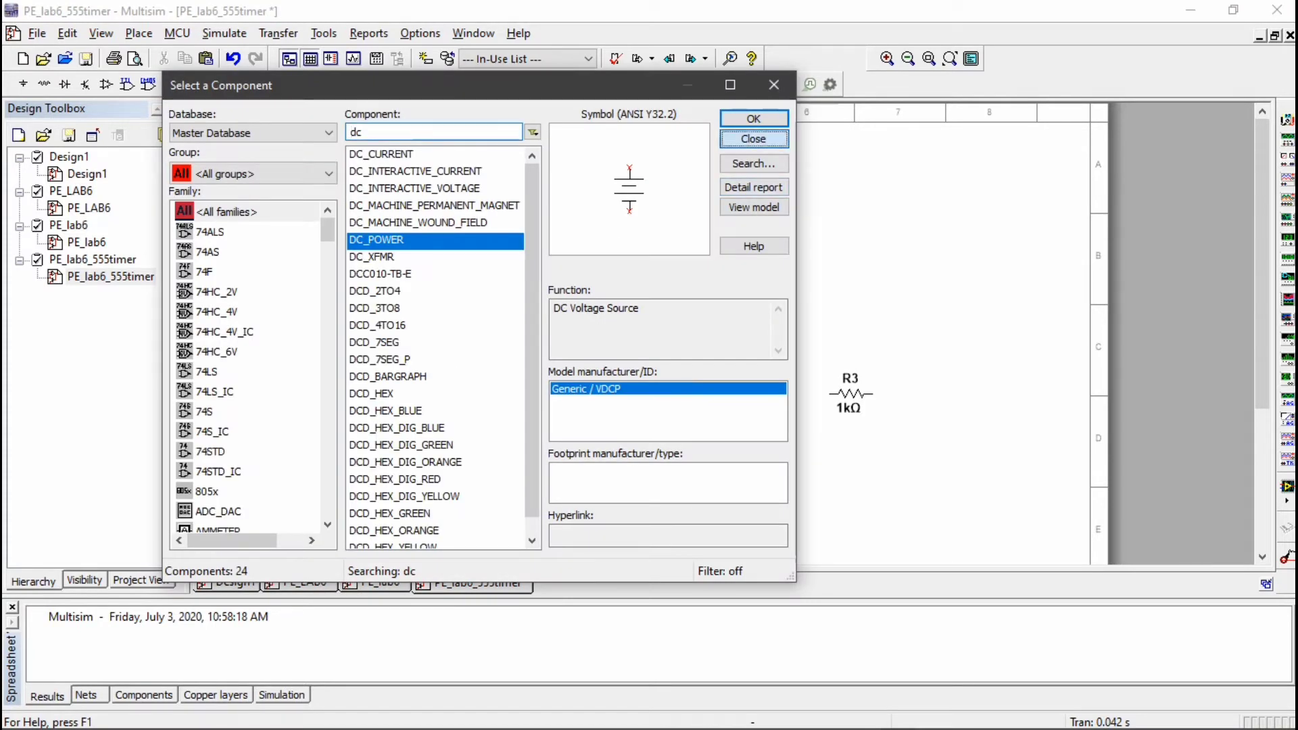
{"action": "key", "text": "Escape"}
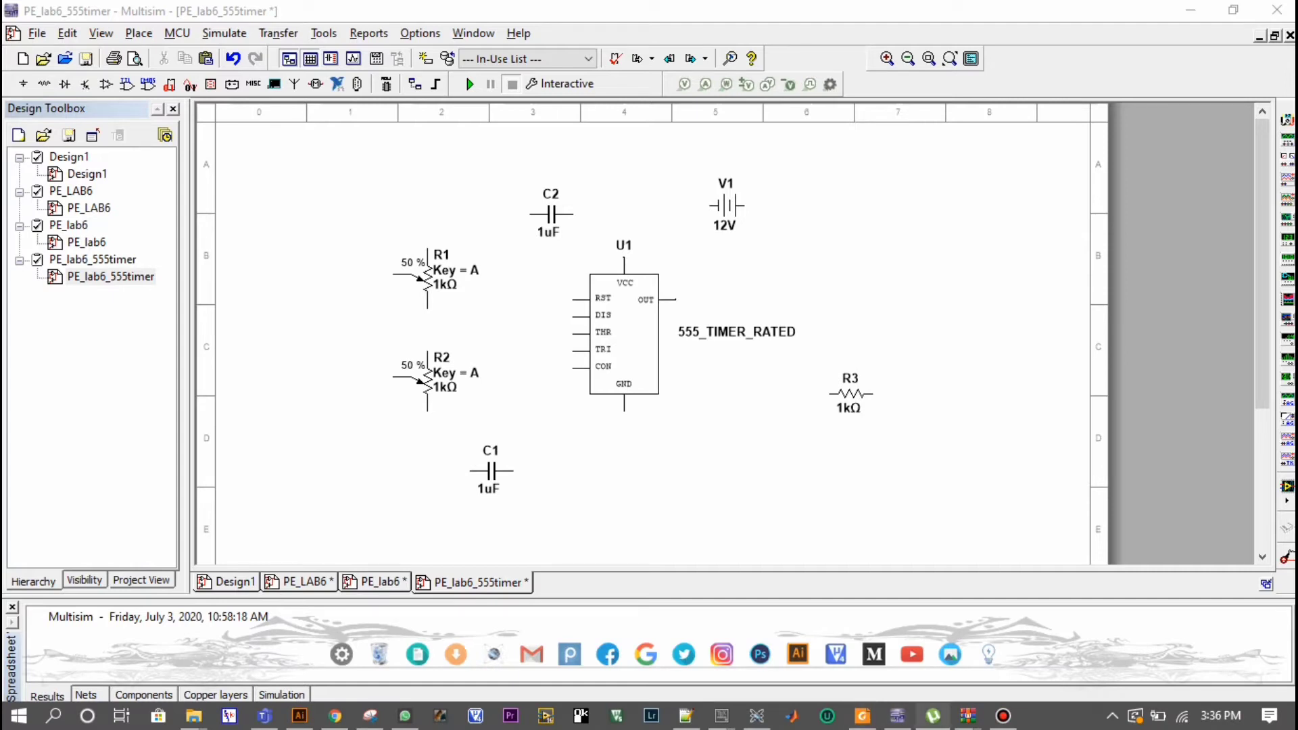
Follow the handout's 555 'Download here' link in Foxit, allowing it past the security warning.
{"action": "left_click", "coordinate": [896, 717]}
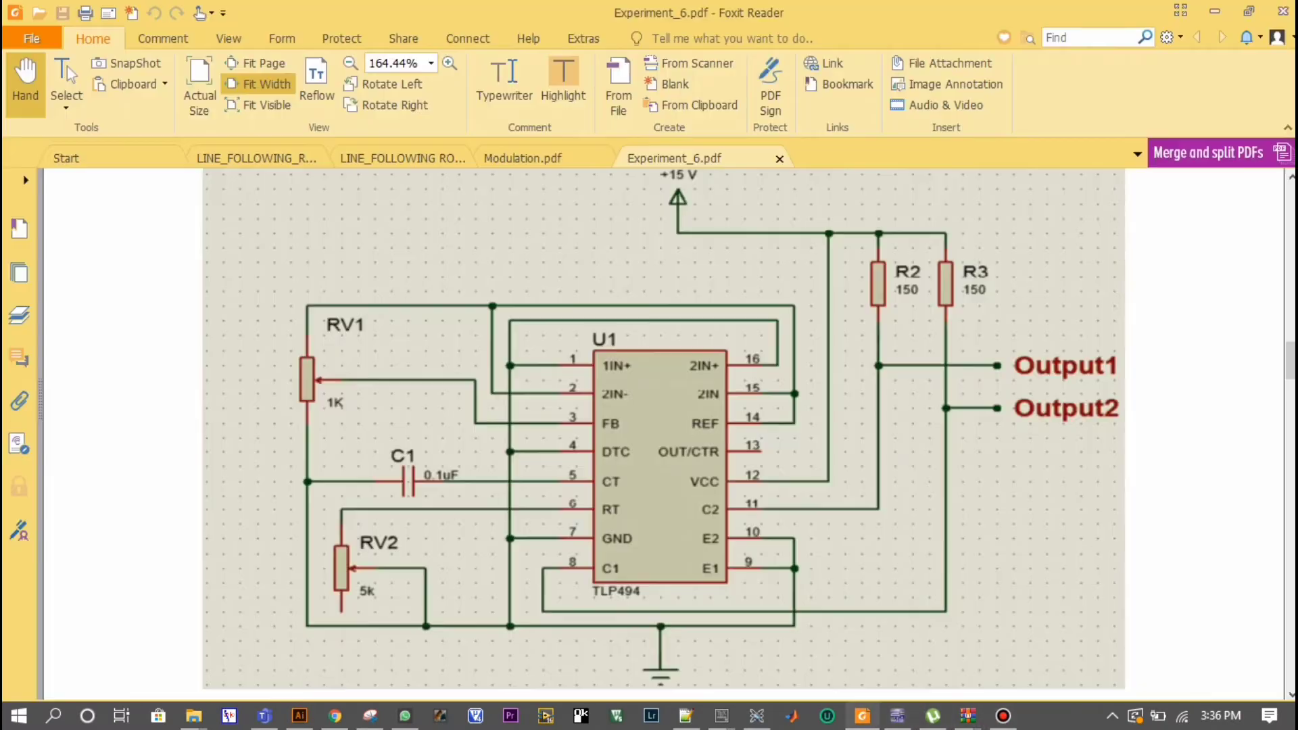
{"action": "scroll", "coordinate": [659, 437], "scroll_direction": "up", "scroll_amount": 10}
{"action": "scroll", "coordinate": [660, 436], "scroll_direction": "up", "scroll_amount": 2}
{"action": "scroll", "coordinate": [660, 437], "scroll_direction": "down", "scroll_amount": 10}
{"action": "scroll", "coordinate": [659, 436], "scroll_direction": "up", "scroll_amount": 3}
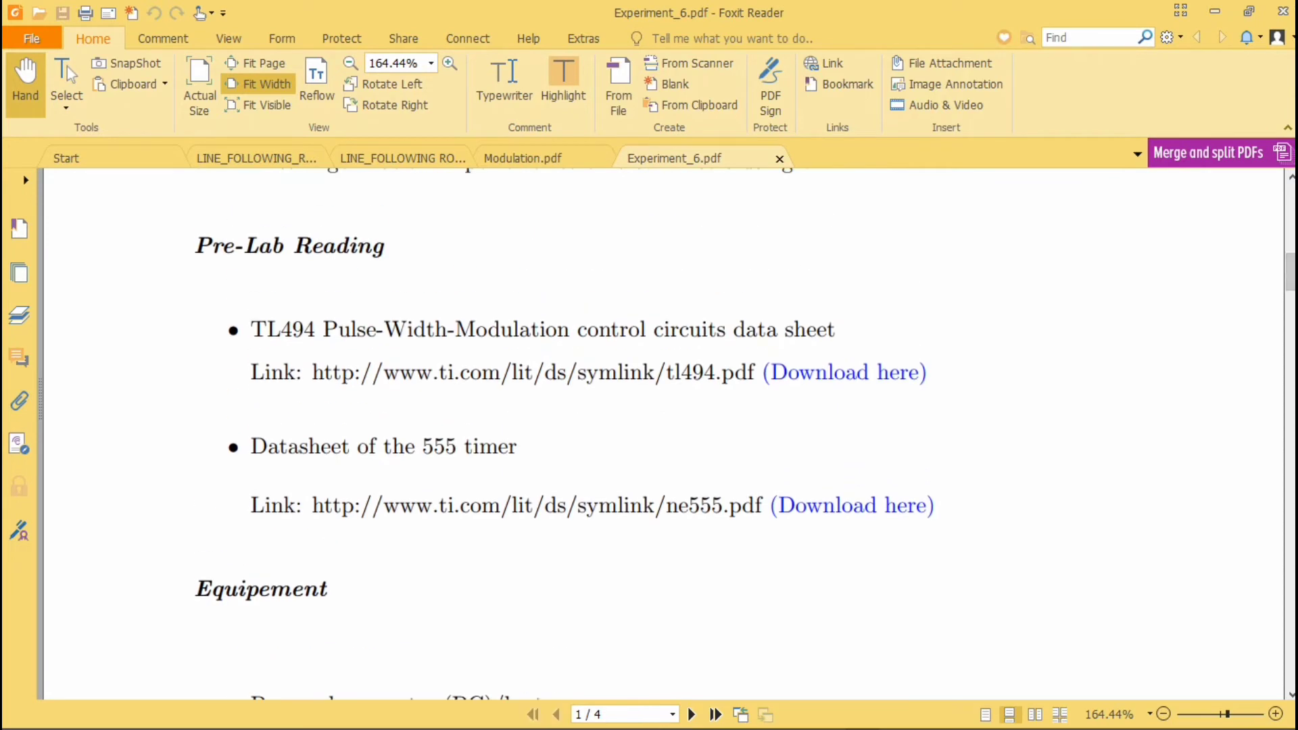
{"action": "left_click", "coordinate": [852, 505]}
{"action": "left_click", "coordinate": [677, 440]}
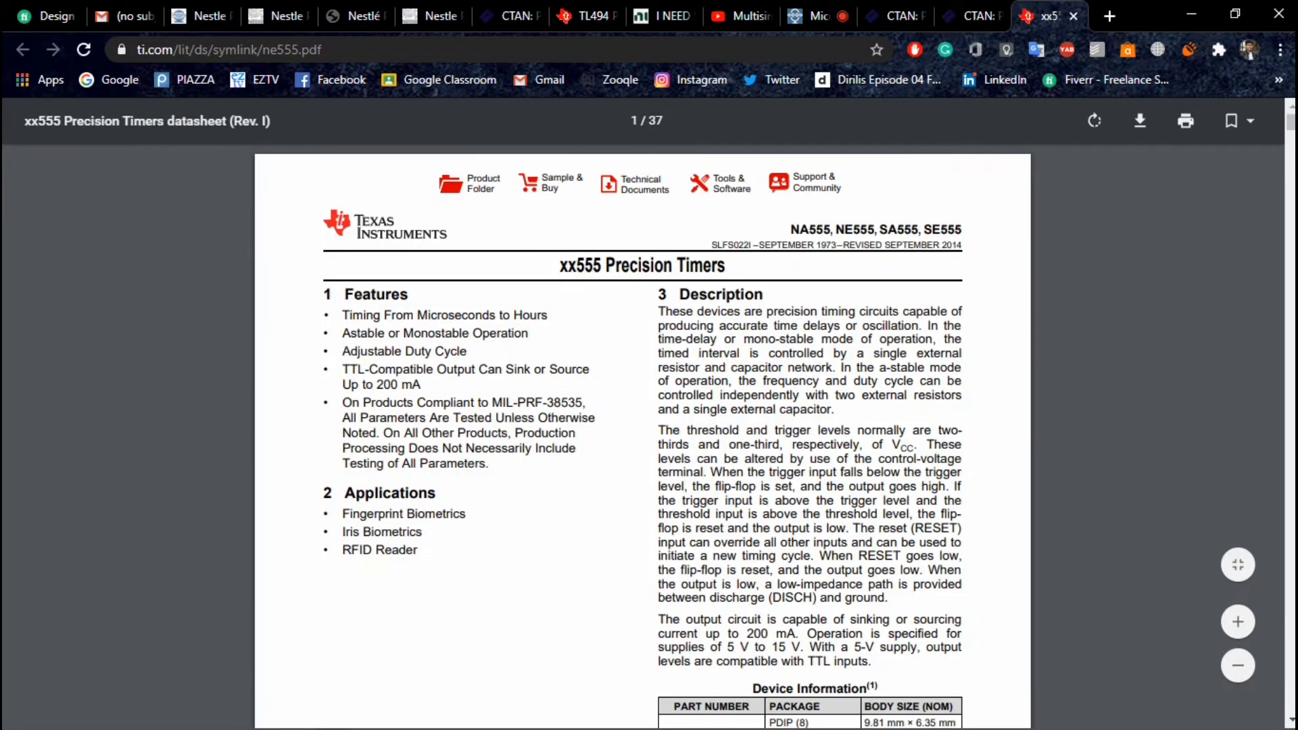
{"action": "scroll", "coordinate": [642, 436], "scroll_direction": "down", "scroll_amount": 10}
{"action": "scroll", "coordinate": [643, 436], "scroll_direction": "down", "scroll_amount": 5}
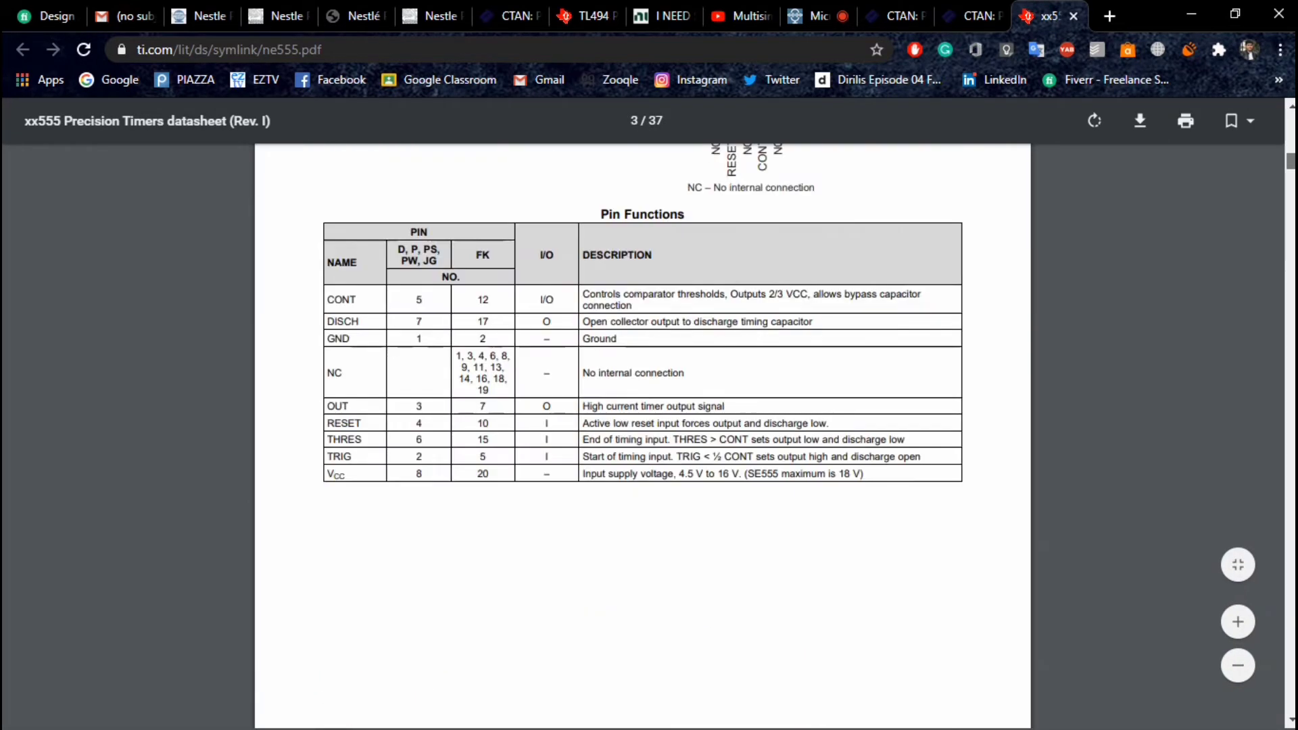
{"action": "scroll", "coordinate": [643, 436], "scroll_direction": "down", "scroll_amount": 5}
{"action": "scroll", "coordinate": [641, 436], "scroll_direction": "down", "scroll_amount": 5}
{"action": "scroll", "coordinate": [642, 436], "scroll_direction": "down", "scroll_amount": 5}
{"action": "scroll", "coordinate": [643, 436], "scroll_direction": "down", "scroll_amount": 2}
{"action": "scroll", "coordinate": [641, 437], "scroll_direction": "down", "scroll_amount": 10}
{"action": "scroll", "coordinate": [642, 437], "scroll_direction": "down", "scroll_amount": 5}
{"action": "scroll", "coordinate": [642, 436], "scroll_direction": "down", "scroll_amount": 5}
{"action": "scroll", "coordinate": [642, 436], "scroll_direction": "down", "scroll_amount": 1}
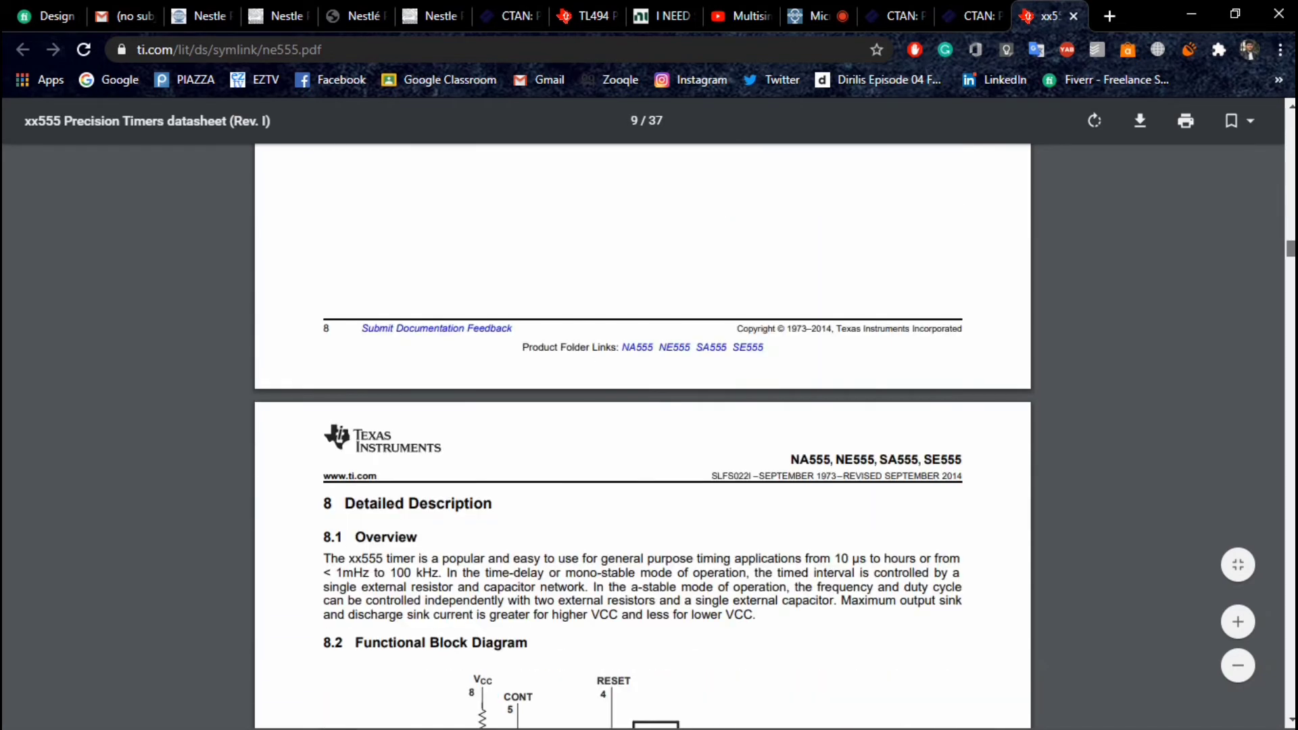
{"action": "scroll", "coordinate": [642, 436], "scroll_direction": "down", "scroll_amount": 10}
{"action": "scroll", "coordinate": [642, 436], "scroll_direction": "down", "scroll_amount": 10}
{"action": "scroll", "coordinate": [643, 436], "scroll_direction": "down", "scroll_amount": 10}
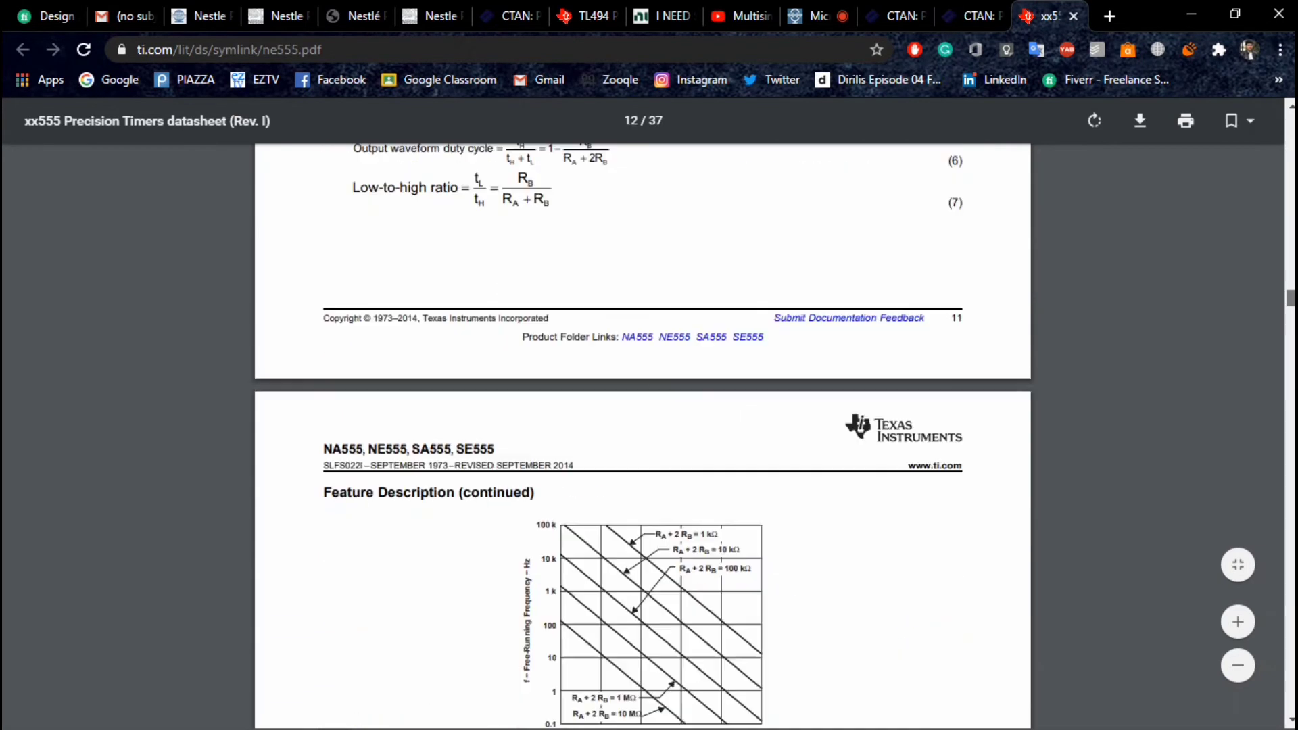
{"action": "scroll", "coordinate": [641, 436], "scroll_direction": "up", "scroll_amount": 4}
{"action": "scroll", "coordinate": [642, 436], "scroll_direction": "up", "scroll_amount": 8}
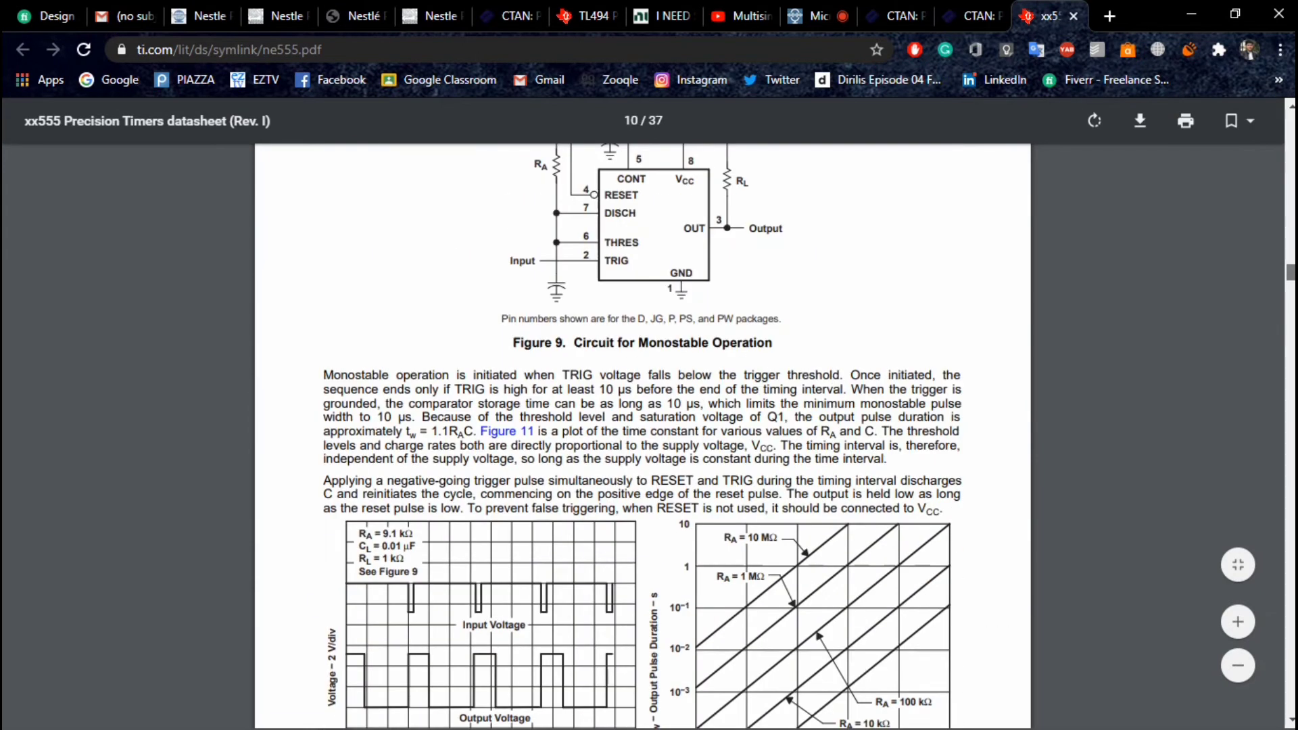
{"action": "scroll", "coordinate": [642, 436], "scroll_direction": "down", "scroll_amount": 1}
{"action": "scroll", "coordinate": [642, 437], "scroll_direction": "up", "scroll_amount": 1}
{"action": "scroll", "coordinate": [641, 436], "scroll_direction": "up", "scroll_amount": 5}
{"action": "scroll", "coordinate": [642, 437], "scroll_direction": "down", "scroll_amount": 3}
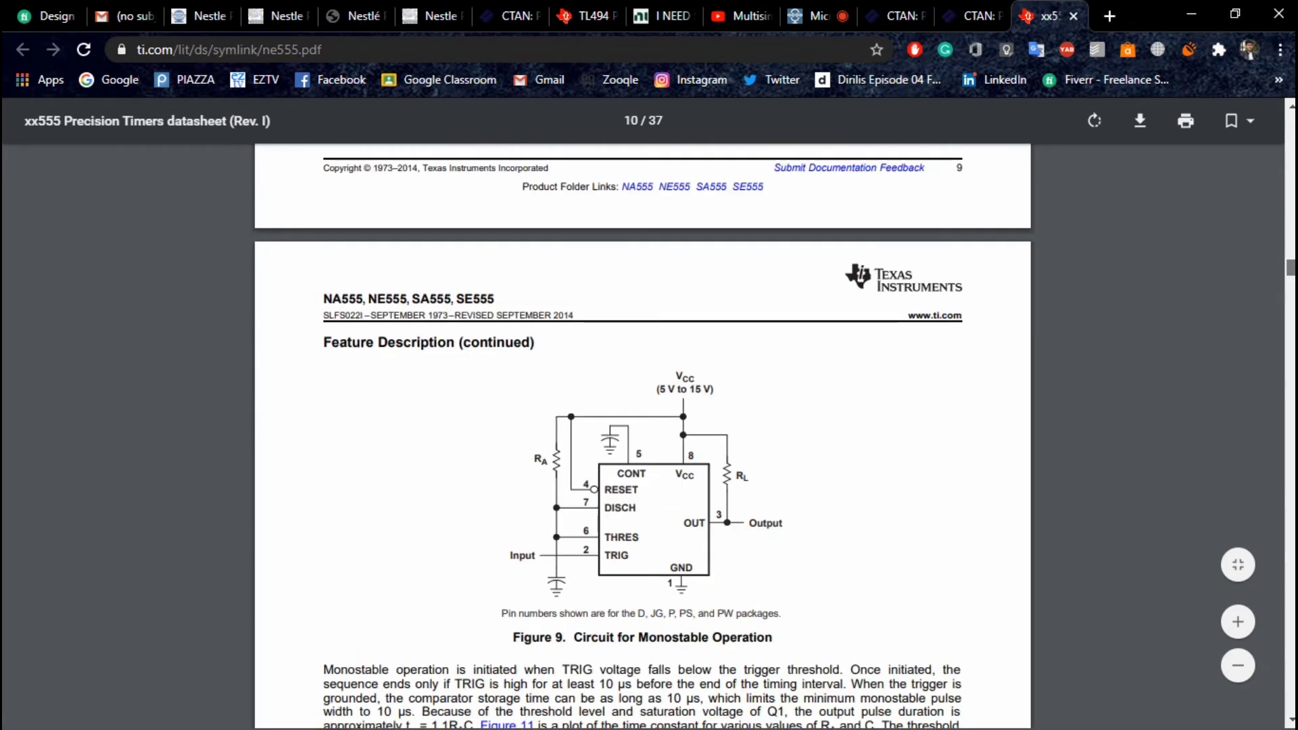
{"action": "scroll", "coordinate": [642, 437], "scroll_direction": "down", "scroll_amount": 1}
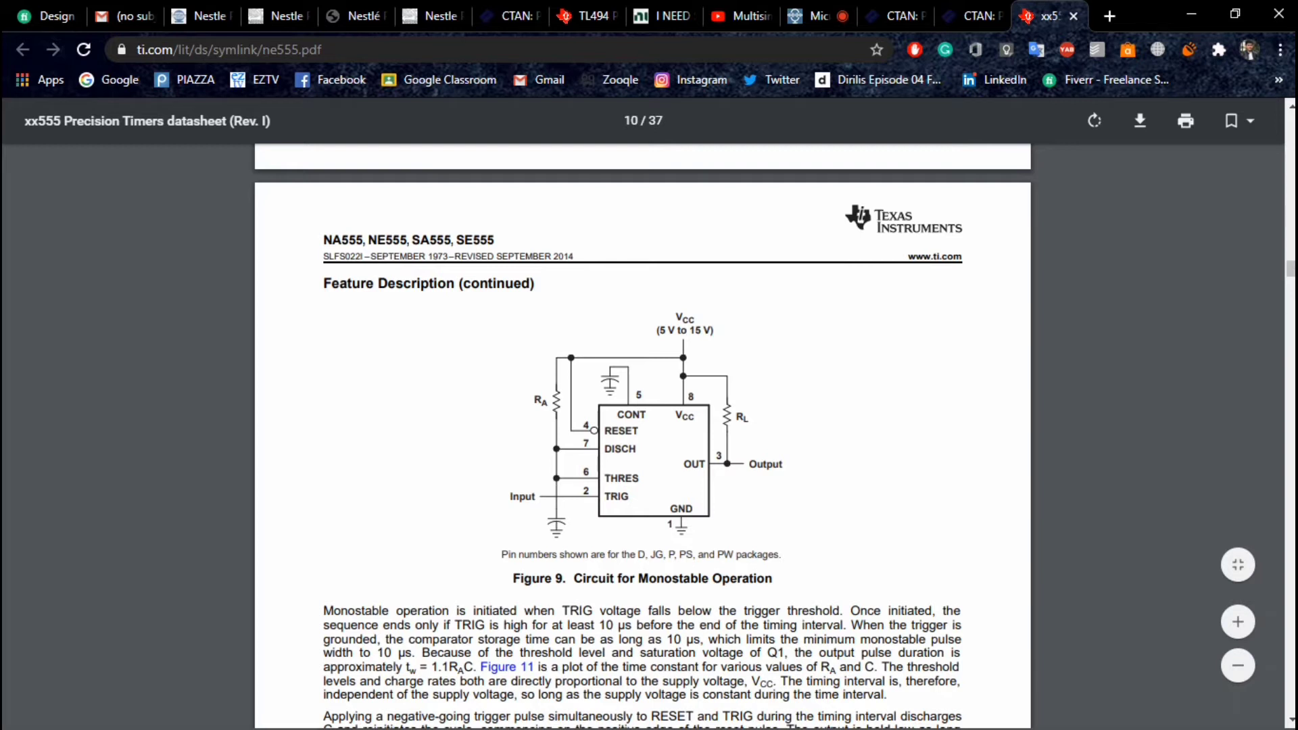
{"action": "scroll", "coordinate": [643, 436], "scroll_direction": "down", "scroll_amount": 1}
{"action": "scroll", "coordinate": [643, 436], "scroll_direction": "down", "scroll_amount": 5}
{"action": "scroll", "coordinate": [643, 436], "scroll_direction": "down", "scroll_amount": 5}
{"action": "scroll", "coordinate": [644, 437], "scroll_direction": "down", "scroll_amount": 2}
{"action": "scroll", "coordinate": [643, 437], "scroll_direction": "up", "scroll_amount": 3}
{"action": "scroll", "coordinate": [644, 436], "scroll_direction": "up", "scroll_amount": 1}
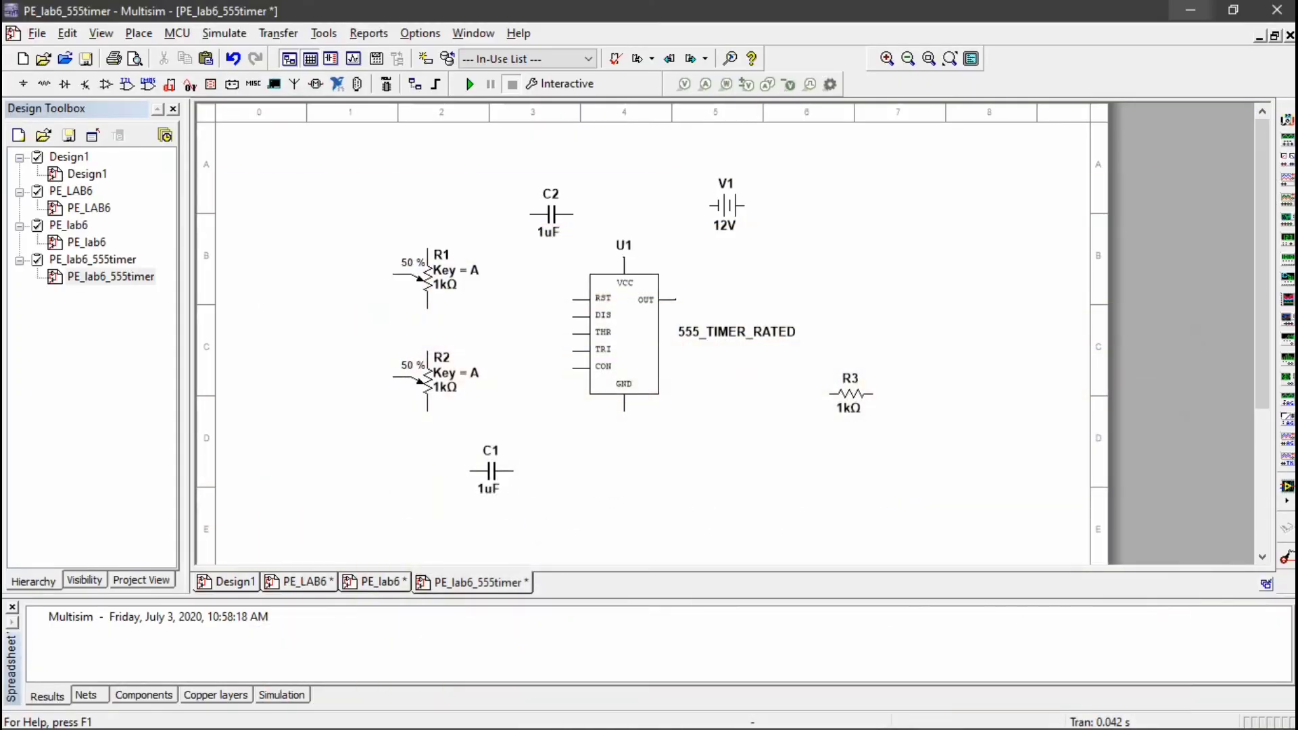
Minimize Multisim, view the datasheet's Figure 12 astable circuit in Chrome, then minimize Chrome.
{"action": "left_click", "coordinate": [1191, 9]}
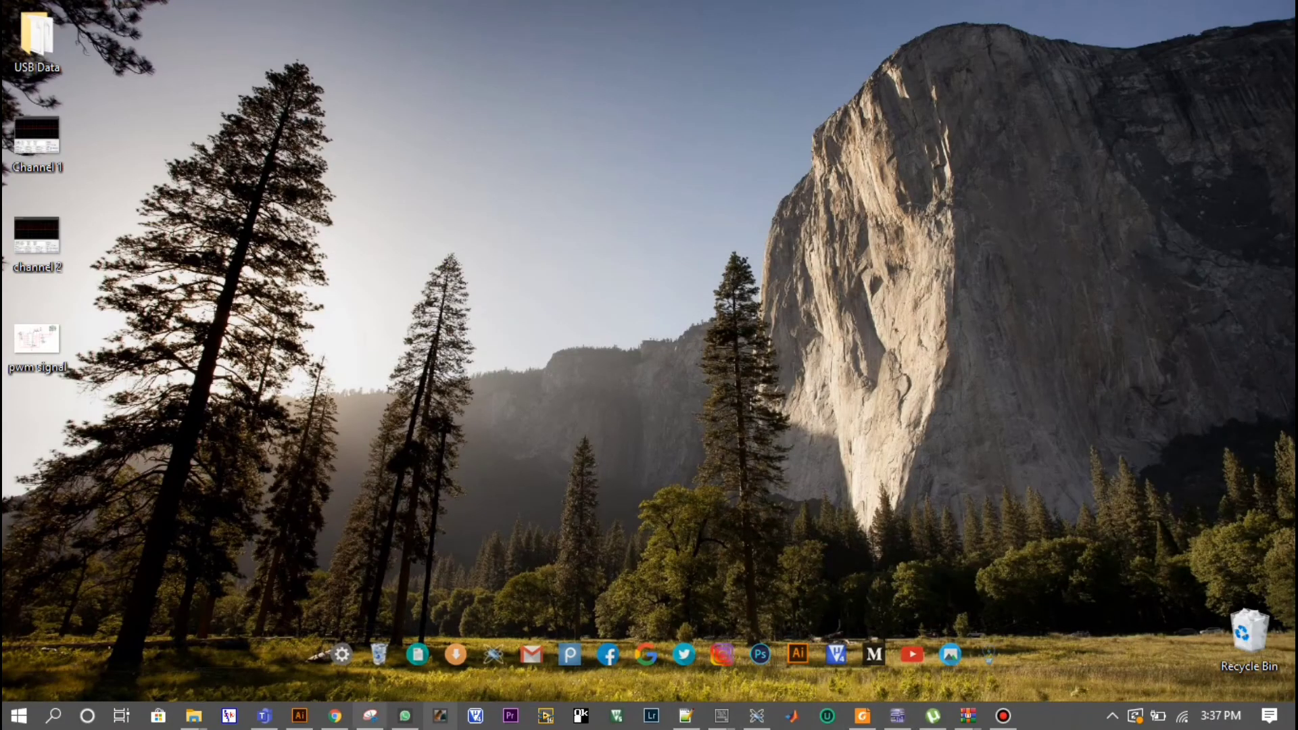
{"action": "left_click", "coordinate": [334, 717]}
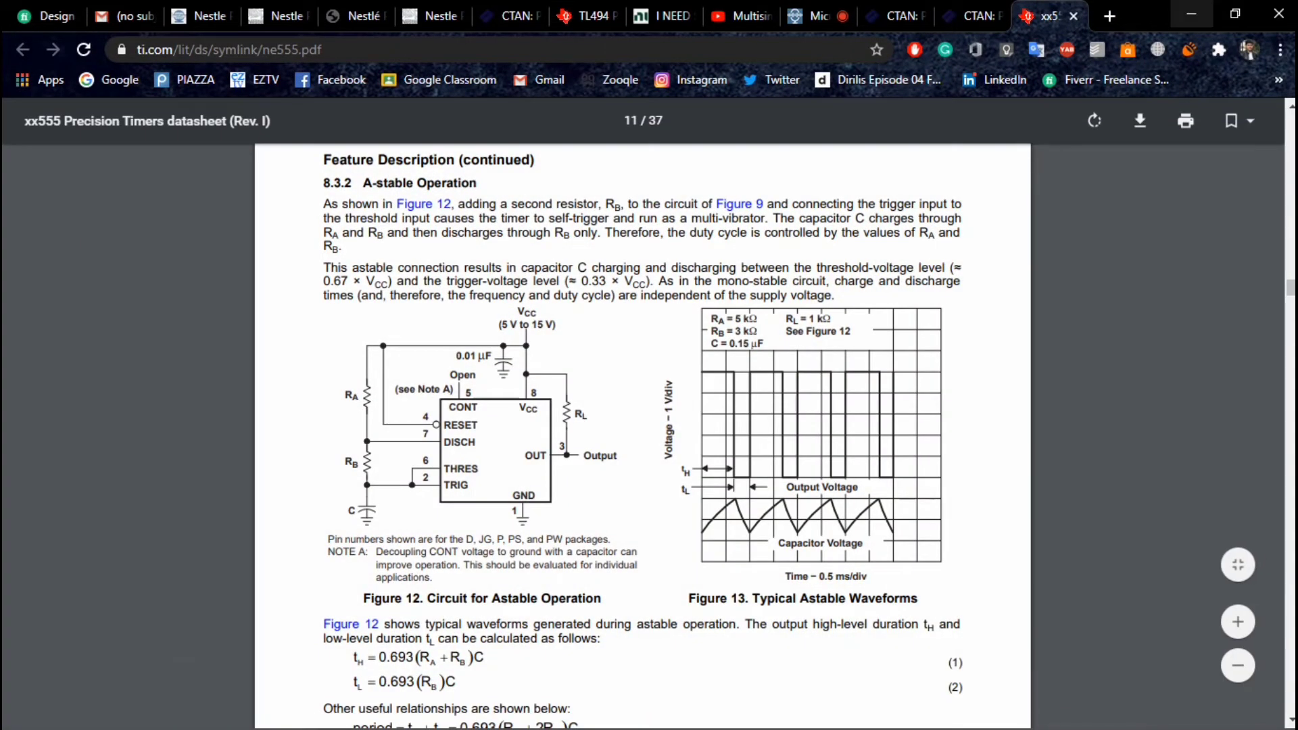
{"action": "left_click", "coordinate": [1191, 15]}
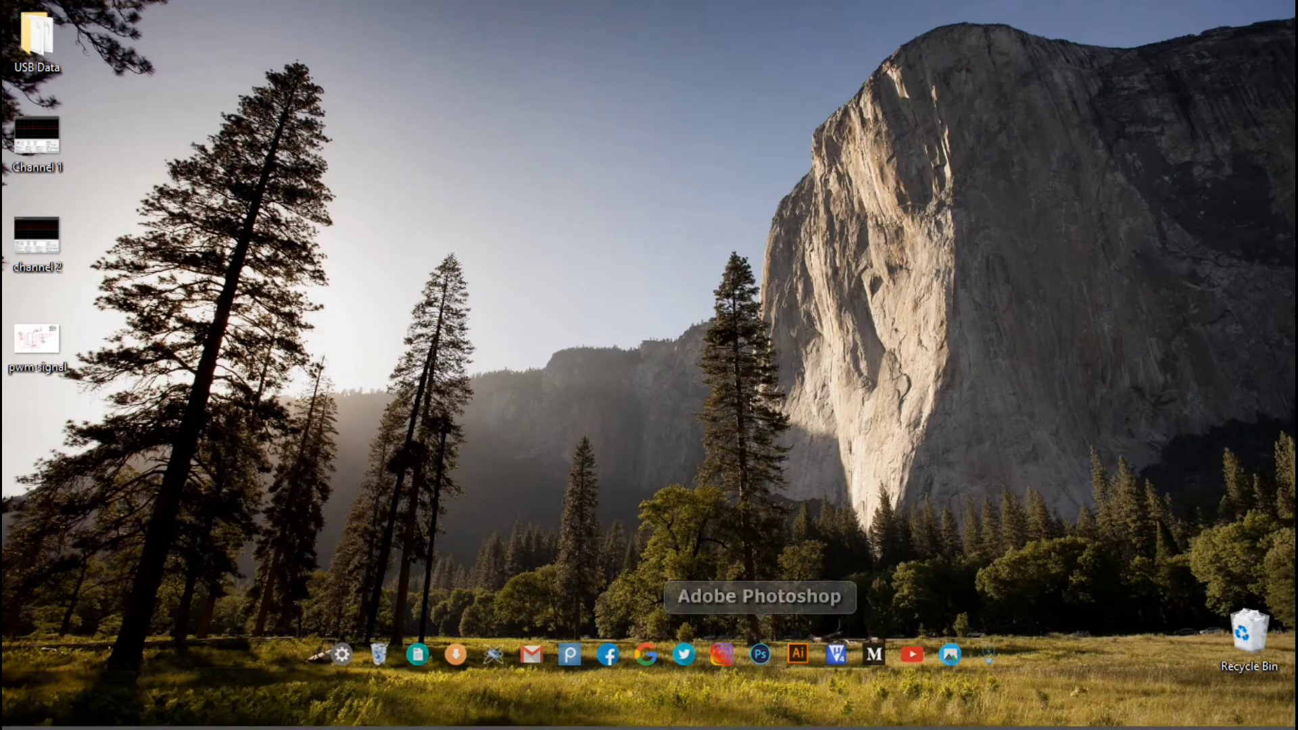
{"action": "left_click", "coordinate": [897, 716]}
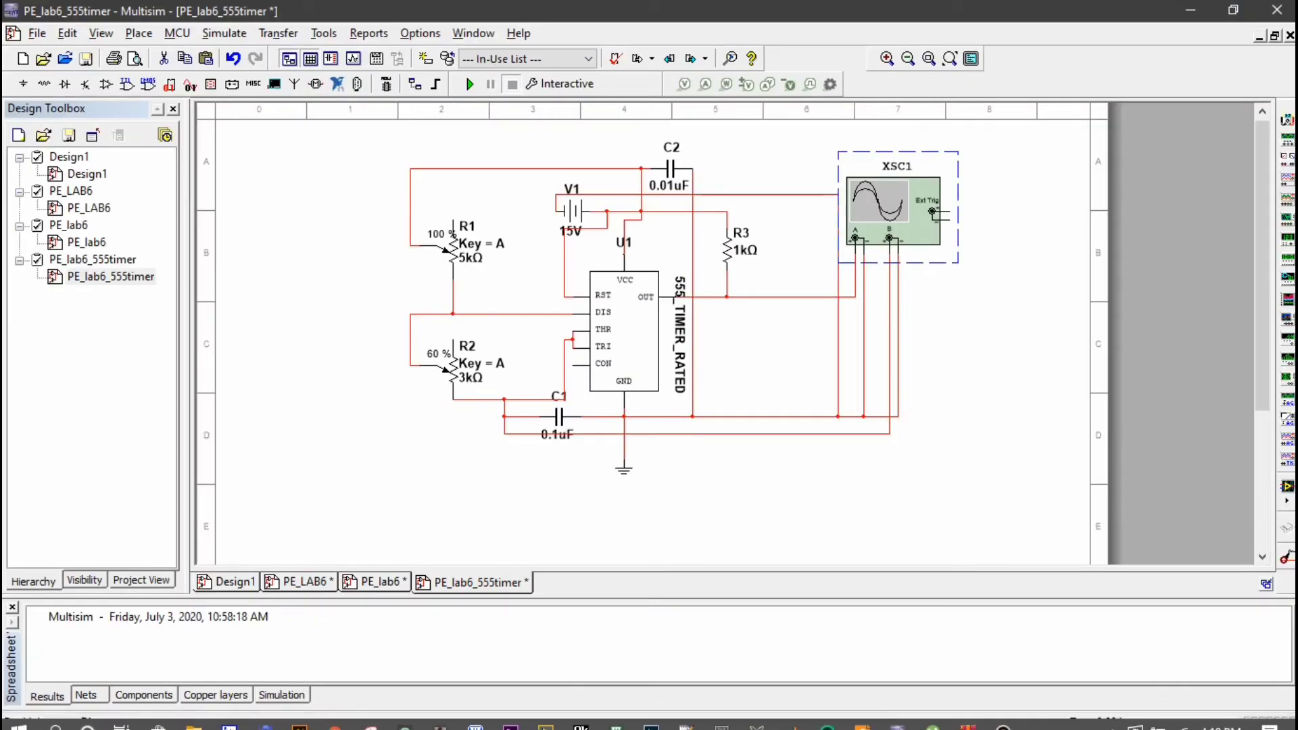
{"action": "key", "text": "Escape"}
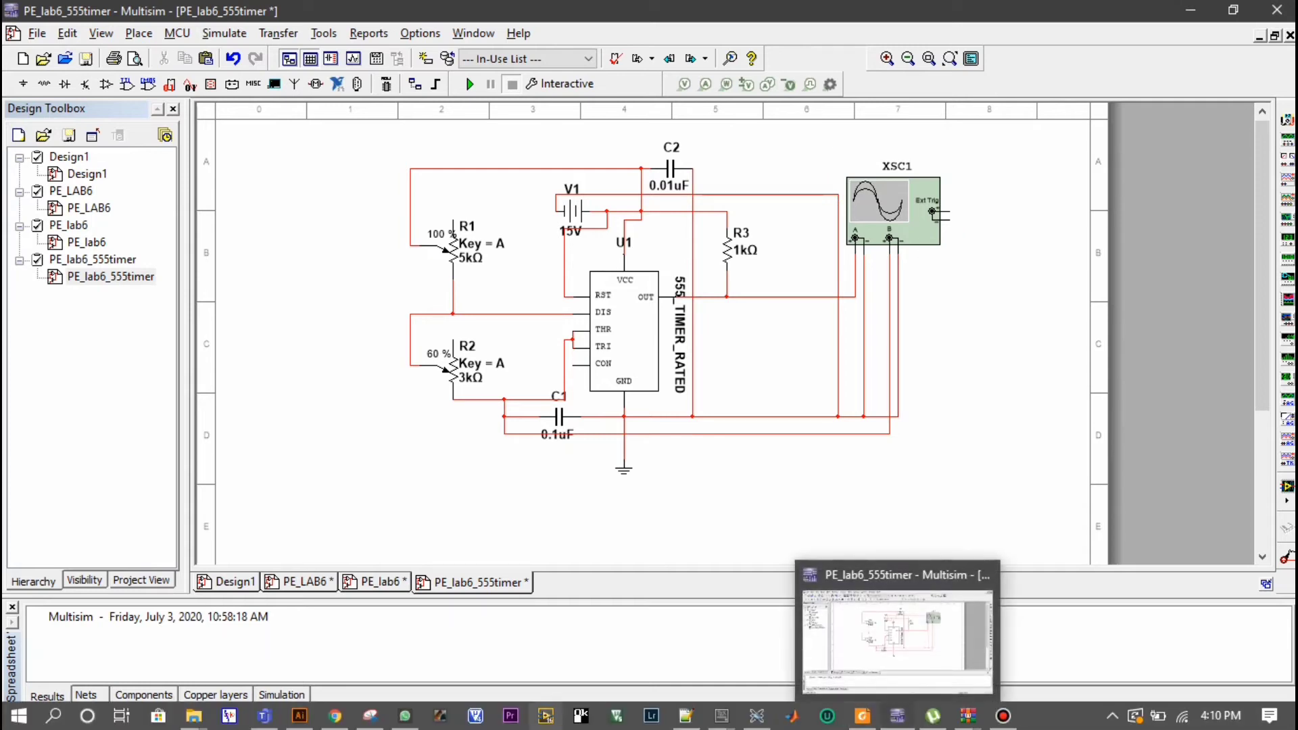
{"action": "left_click", "coordinate": [335, 717]}
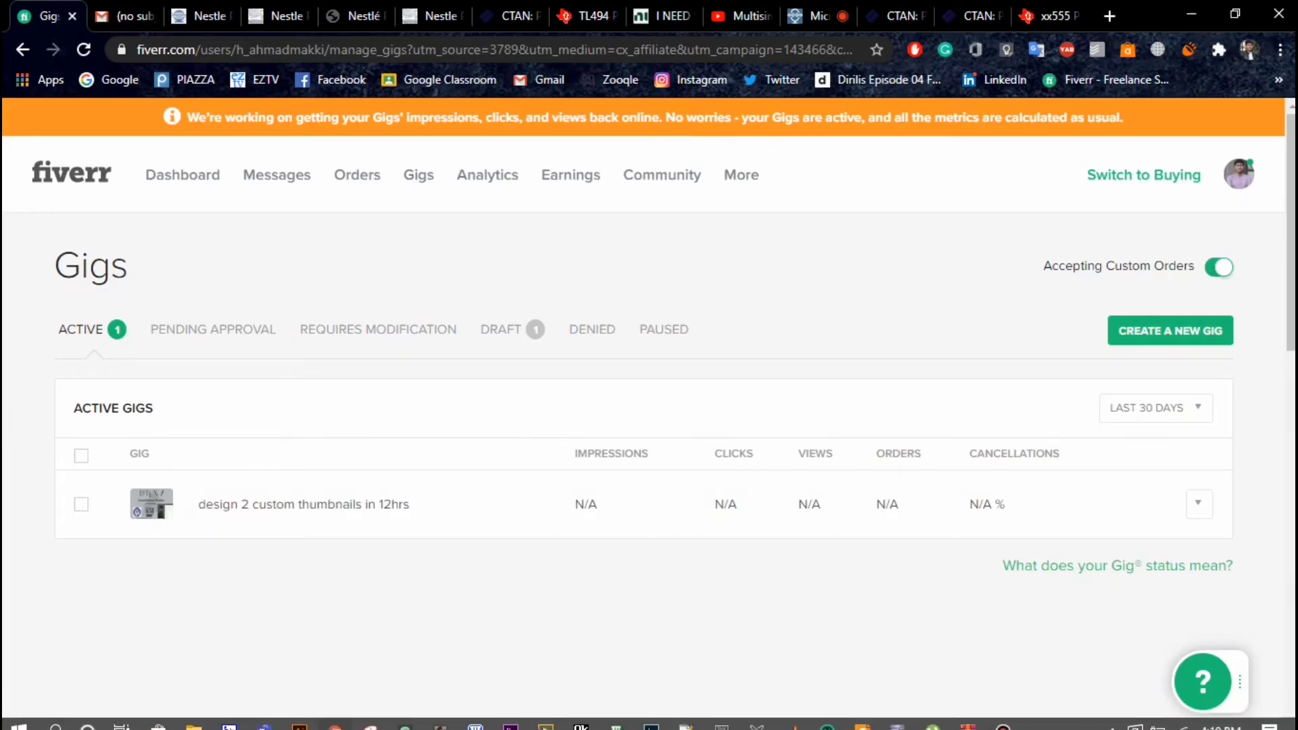
{"action": "left_click", "coordinate": [1050, 16]}
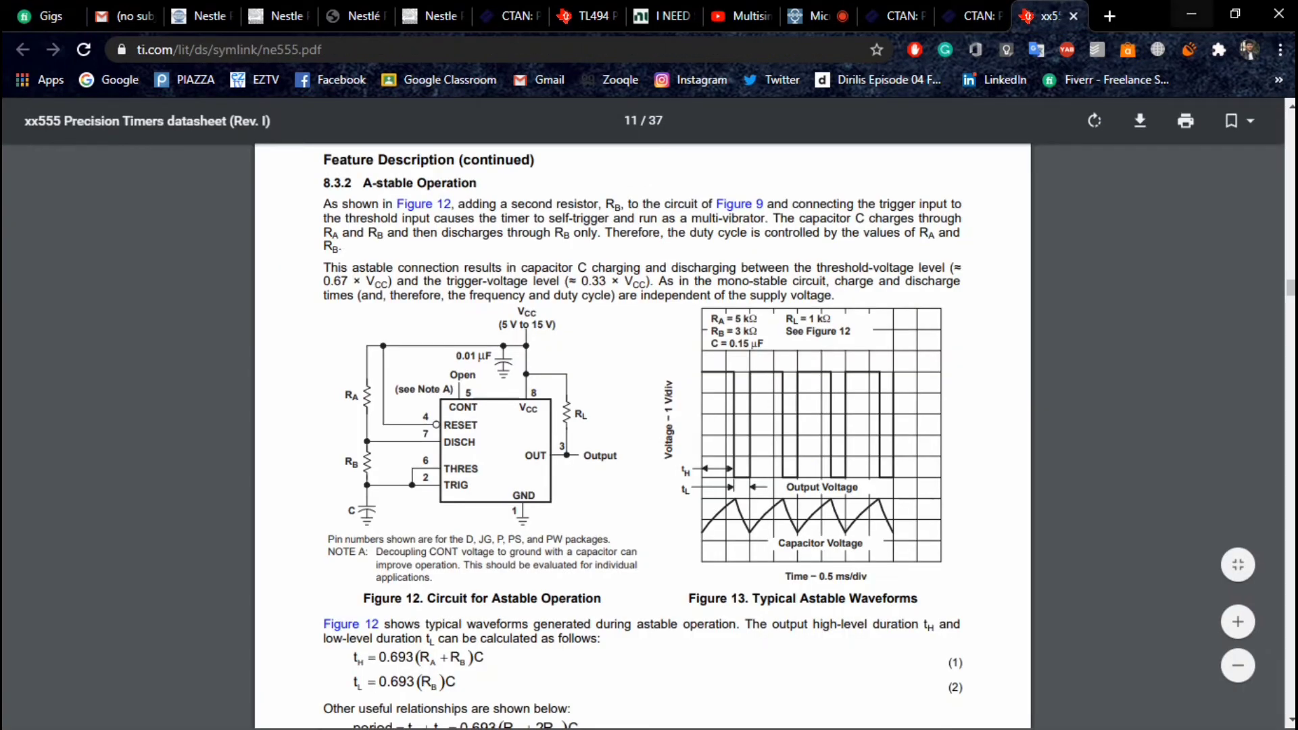
{"action": "left_click", "coordinate": [1192, 15]}
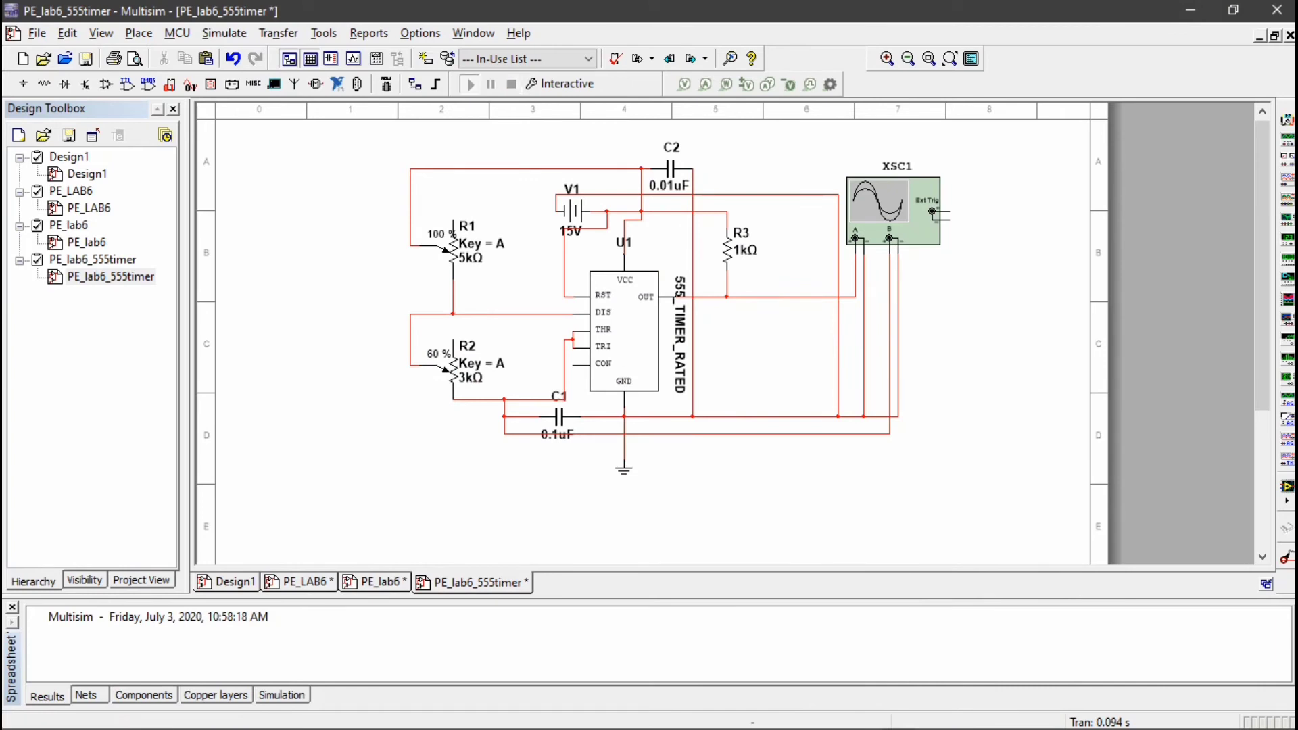
Run the simulation, open the XSC1 oscilloscope and turn R2 down to 25%.
{"action": "left_click", "coordinate": [470, 84]}
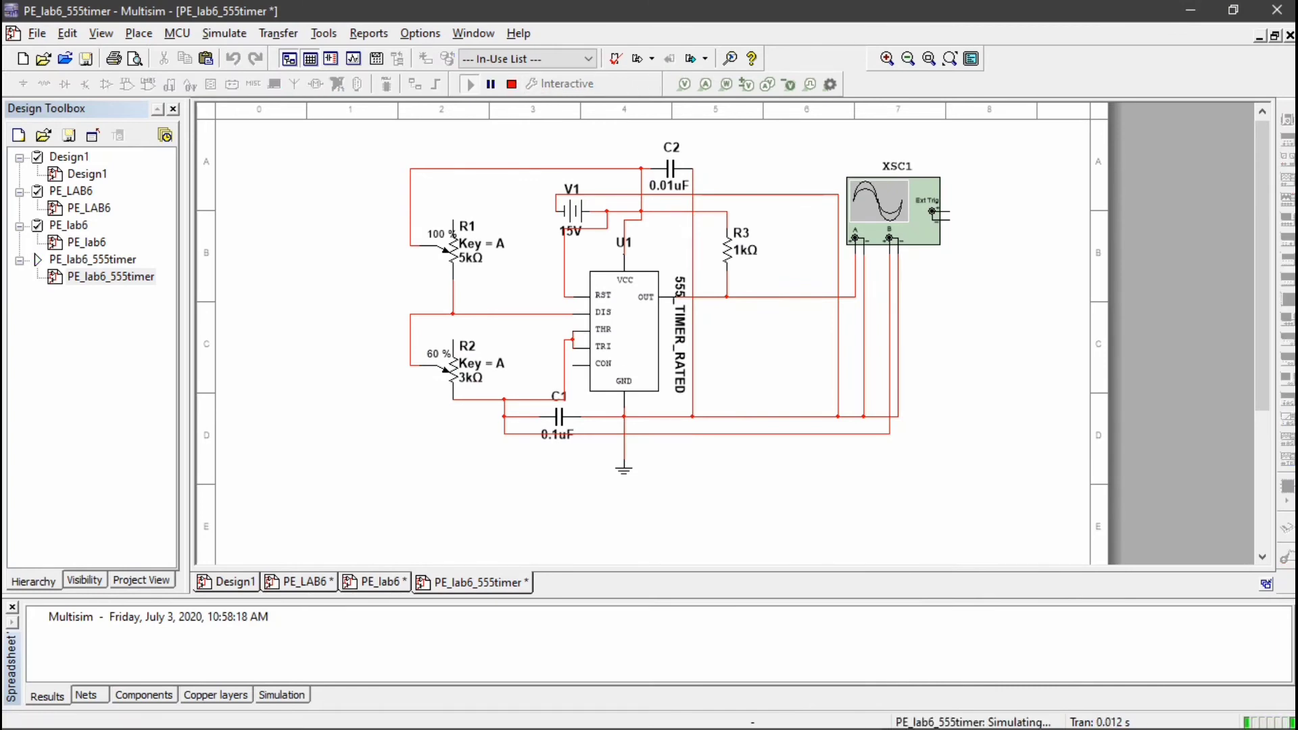
{"action": "double_click", "coordinate": [893, 209]}
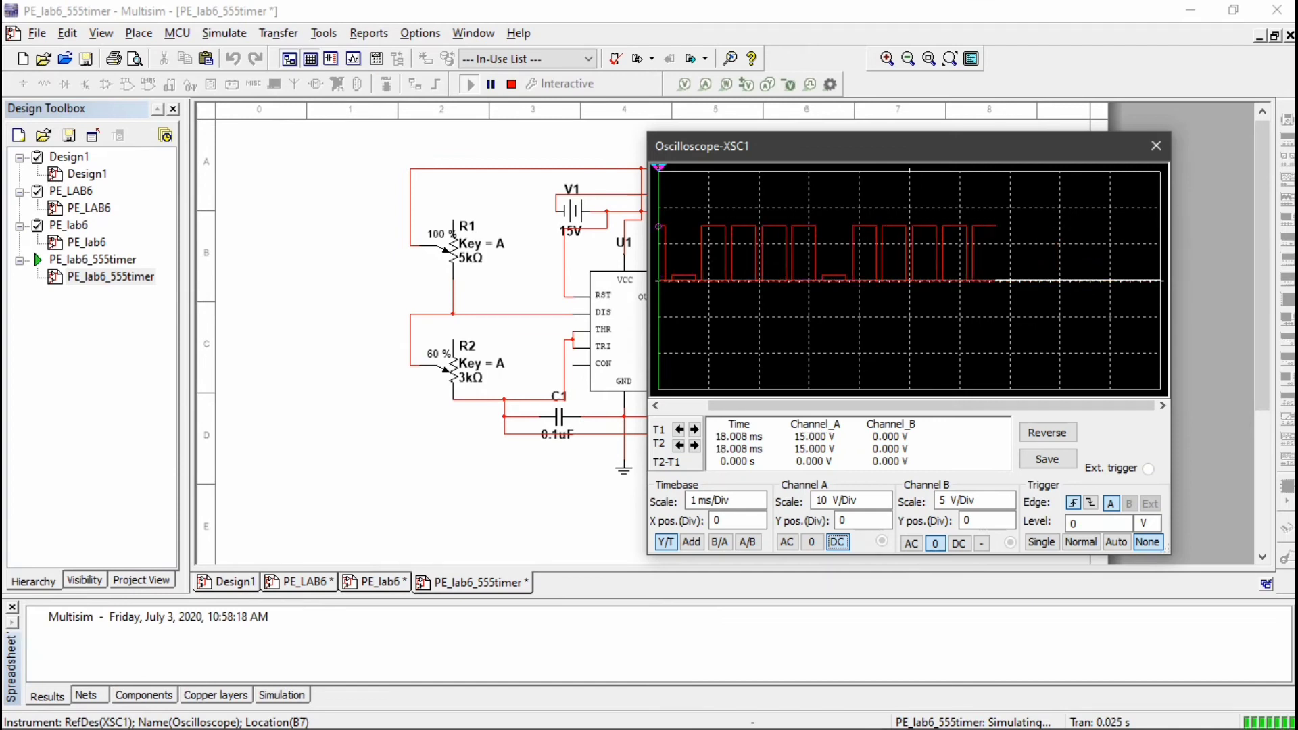
{"action": "left_click_drag", "start_coordinate": [498, 357], "coordinate": [482, 357]}
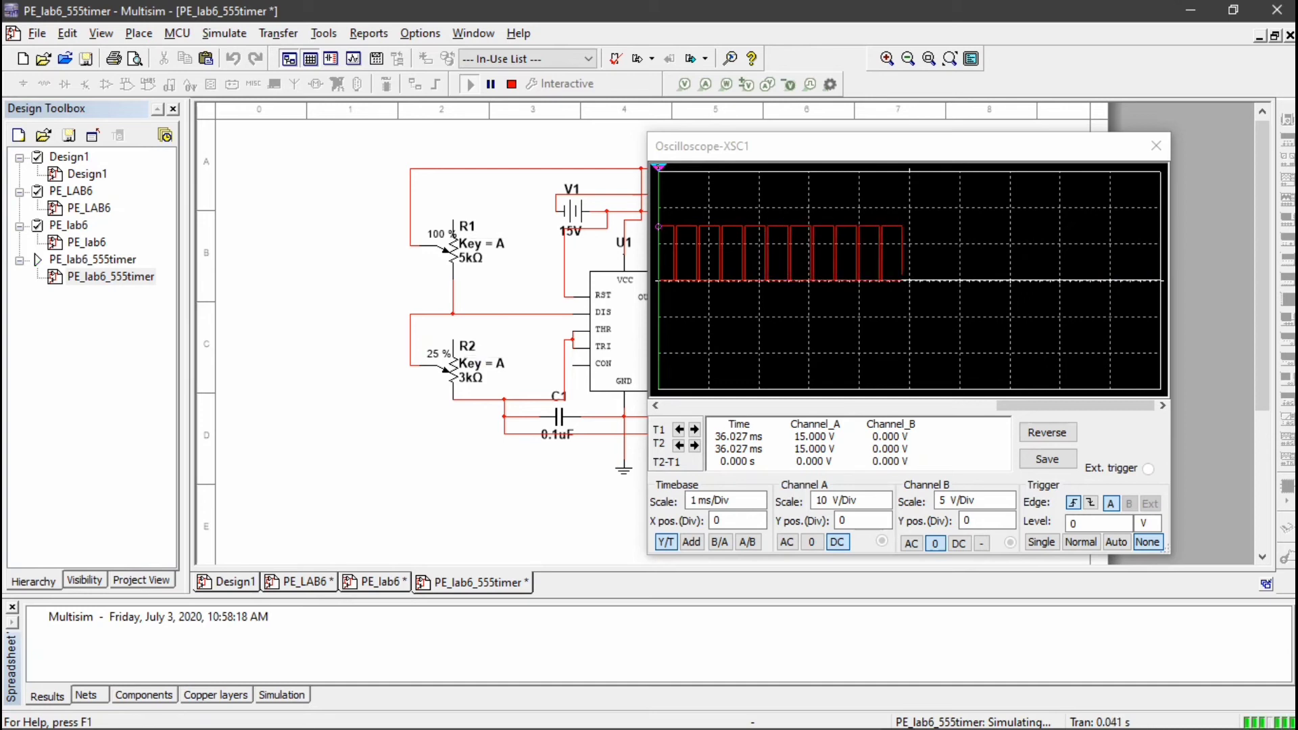
Set channel A coupling to 0 and channel B to DC, then set R1 to 80%.
{"action": "left_click", "coordinate": [810, 542]}
{"action": "left_click", "coordinate": [959, 543]}
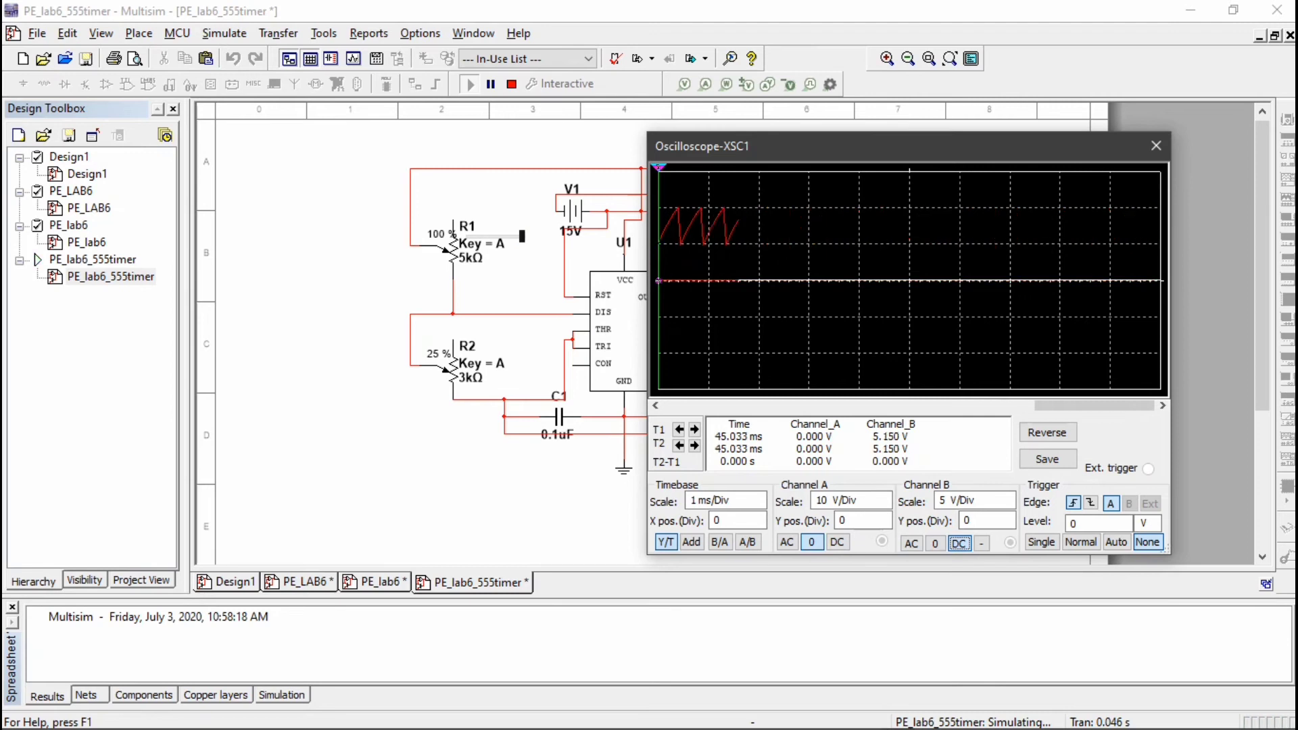
{"action": "left_click_drag", "start_coordinate": [522, 237], "coordinate": [512, 237]}
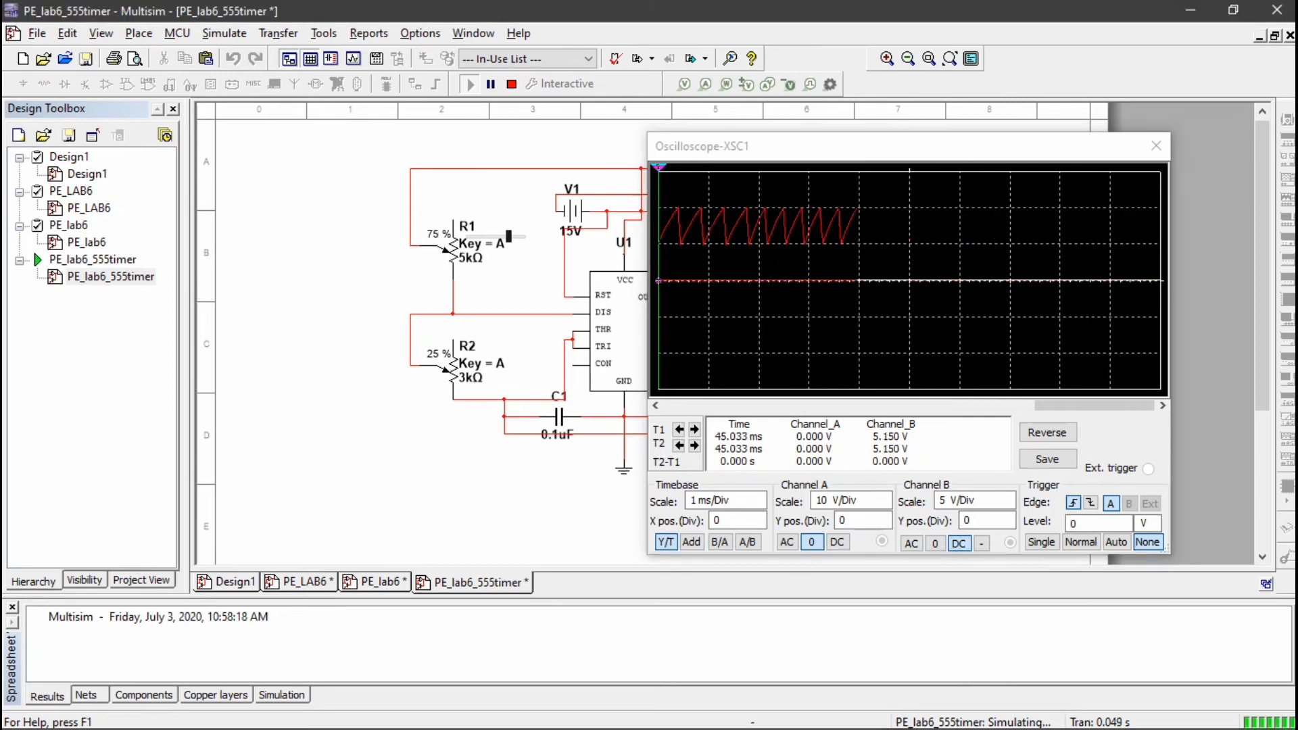
{"action": "mouse_move", "coordinate": [487, 235]}
{"action": "left_mouse_down"}
{"action": "mouse_move", "coordinate": [467, 234]}
{"action": "mouse_move", "coordinate": [490, 237]}
{"action": "left_mouse_up"}
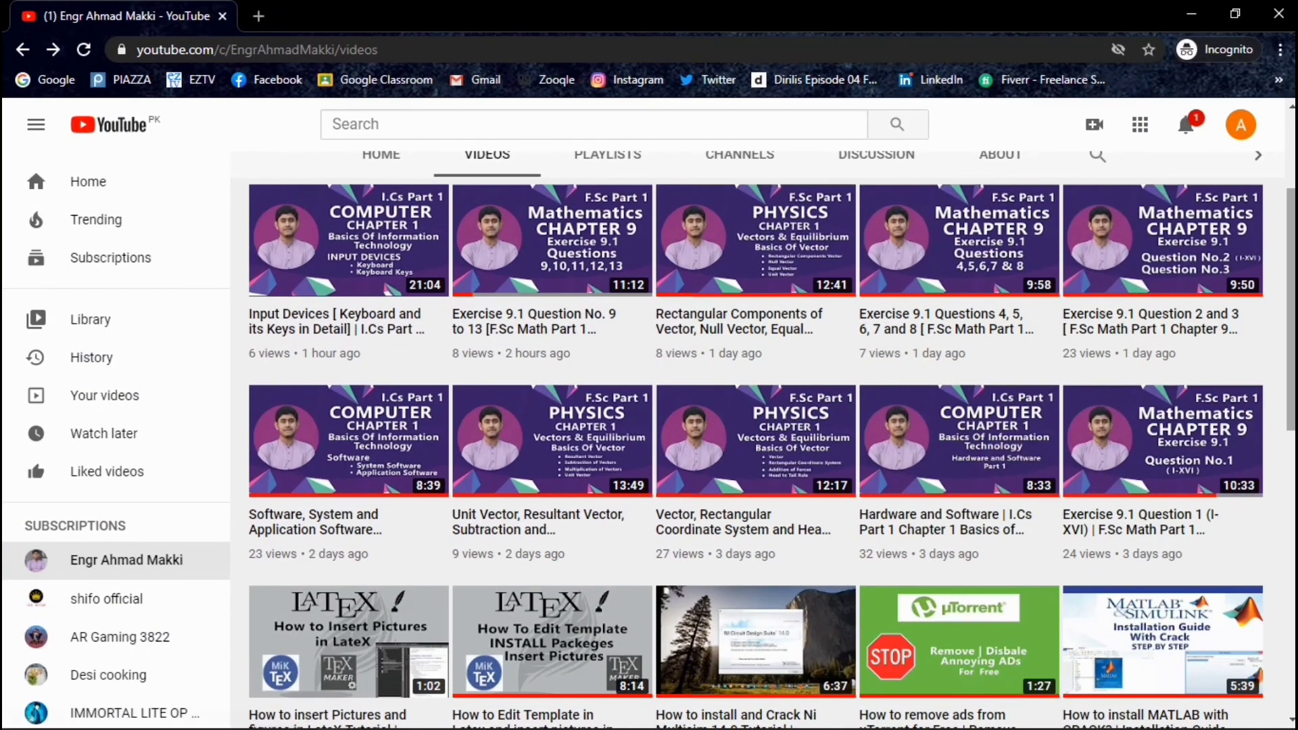
{"action": "scroll", "coordinate": [786, 340], "scroll_direction": "up", "scroll_amount": 2}
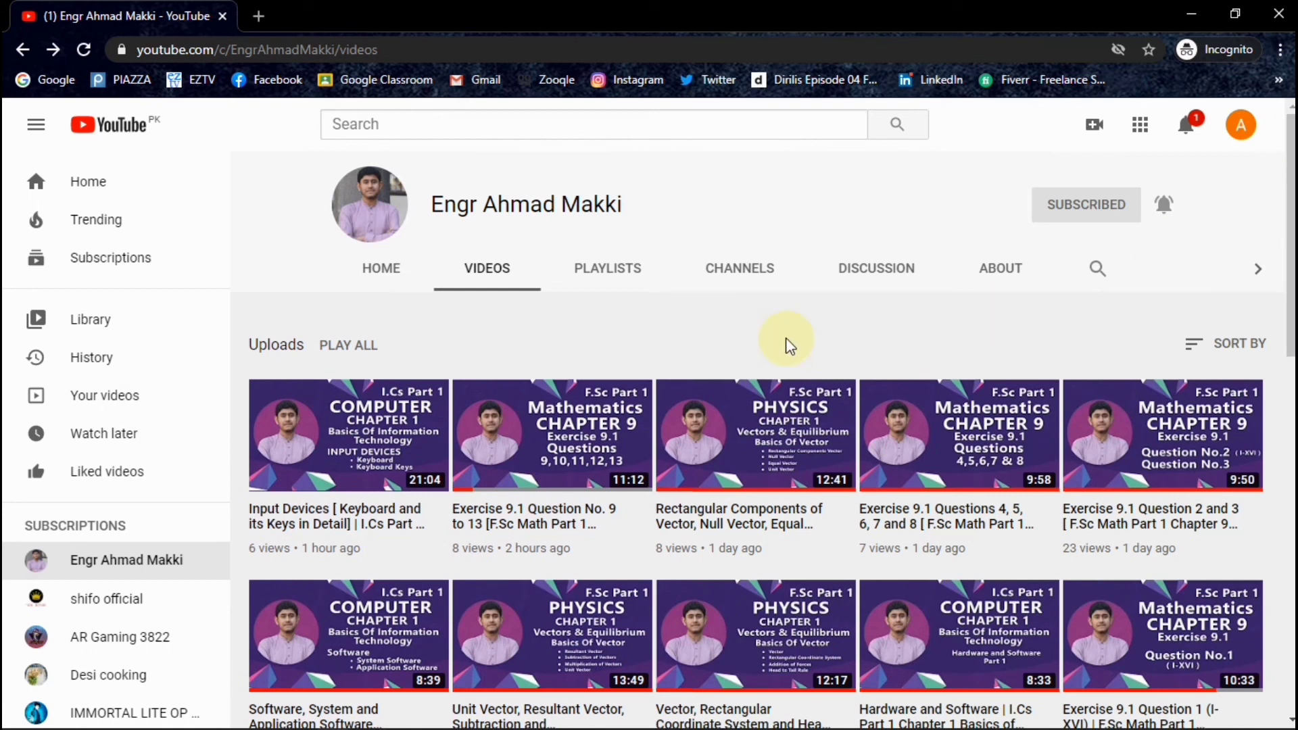
Set the Engr Ahmad Makki channel's bell notifications to All.
{"action": "left_click", "coordinate": [1162, 209]}
{"action": "left_click", "coordinate": [1120, 254]}
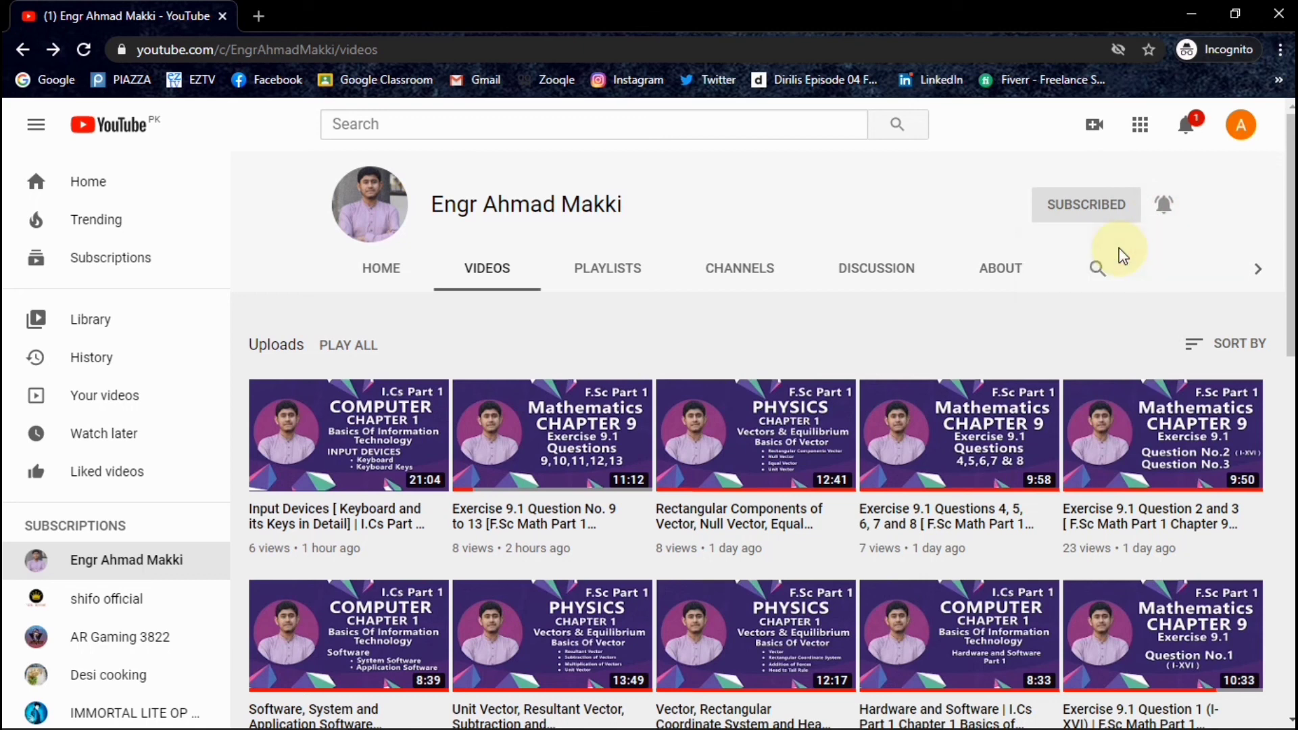